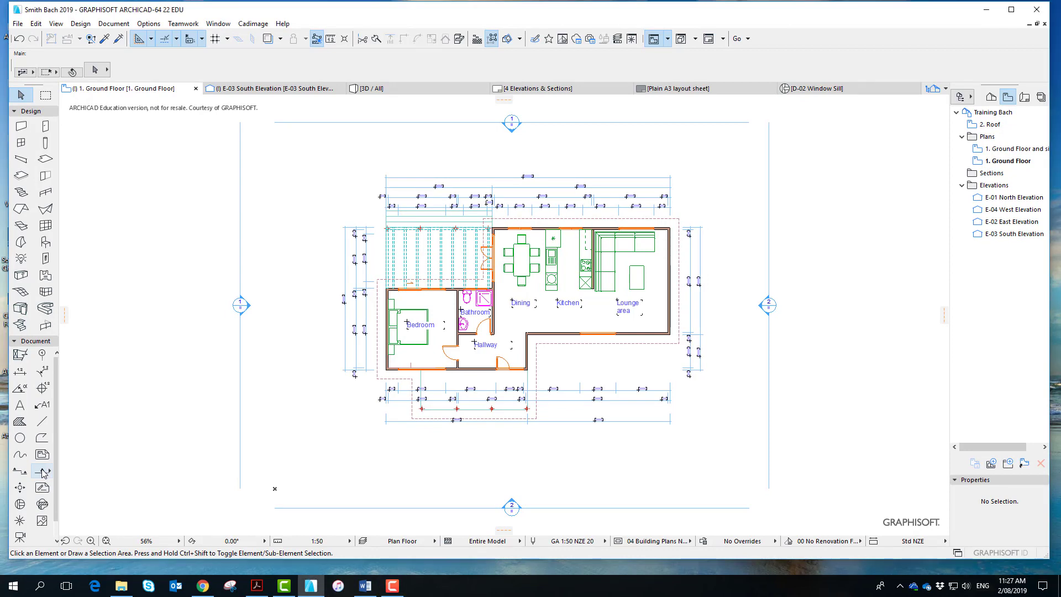
- Set the Elevation tool's default horizontal range to Limited and its vertical range to Infinite
left_click(42, 473)
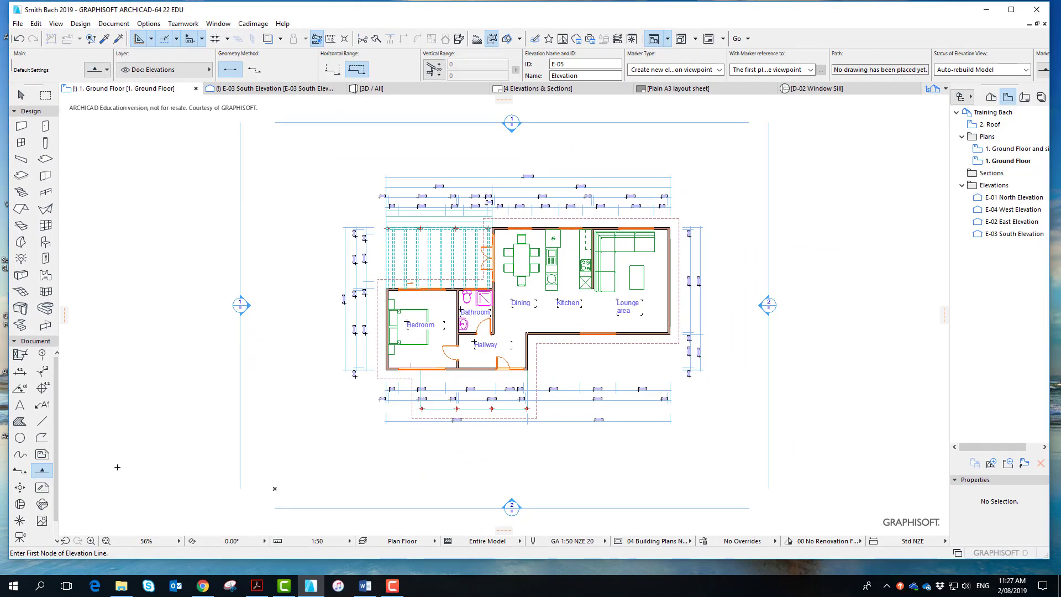
left_click(96, 73)
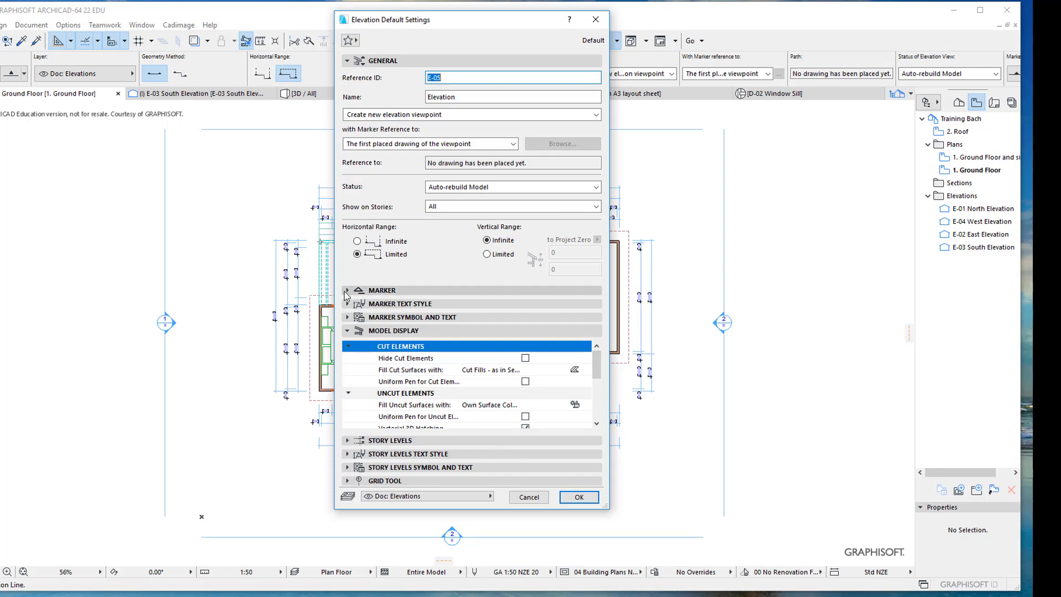
left_click(357, 241)
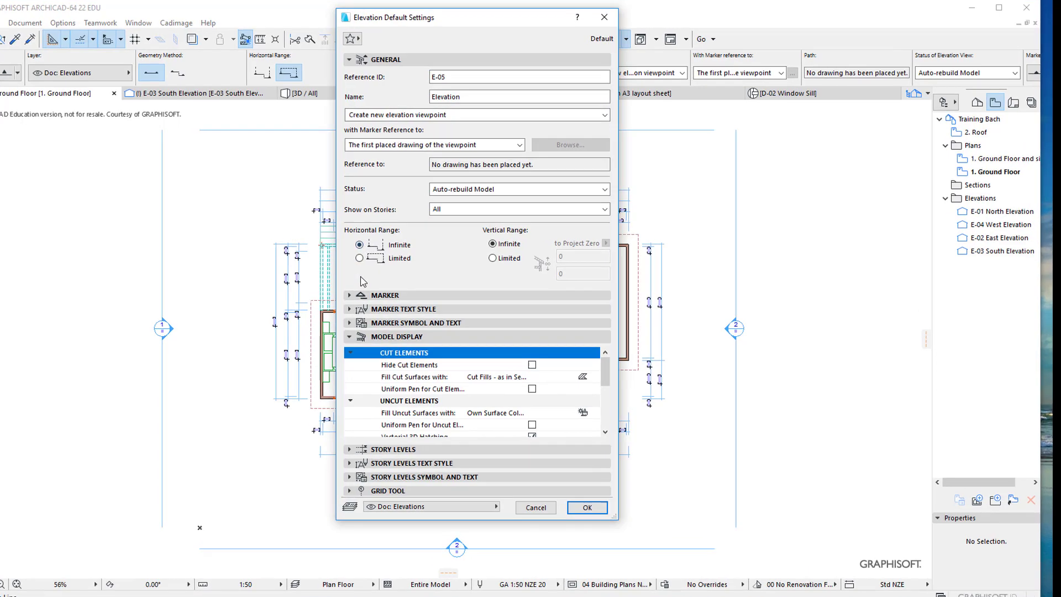
left_click(359, 258)
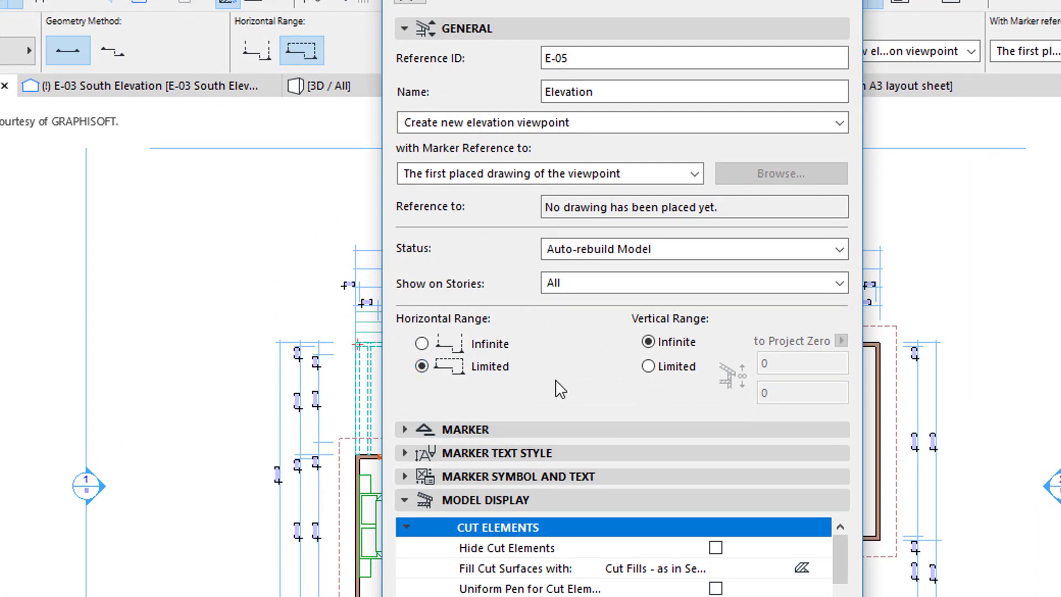
left_click(648, 367)
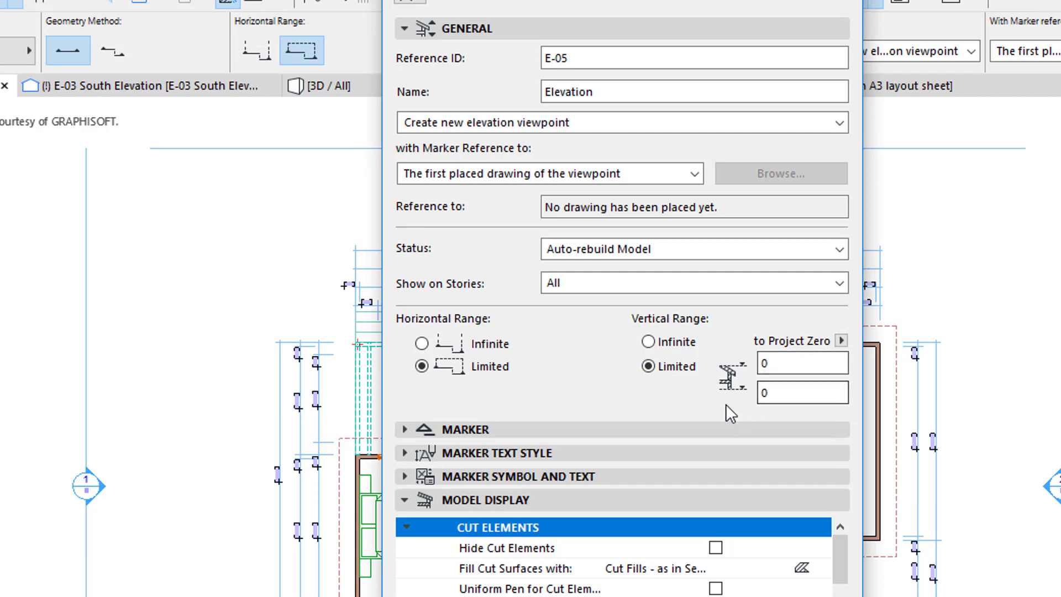
left_click(840, 340)
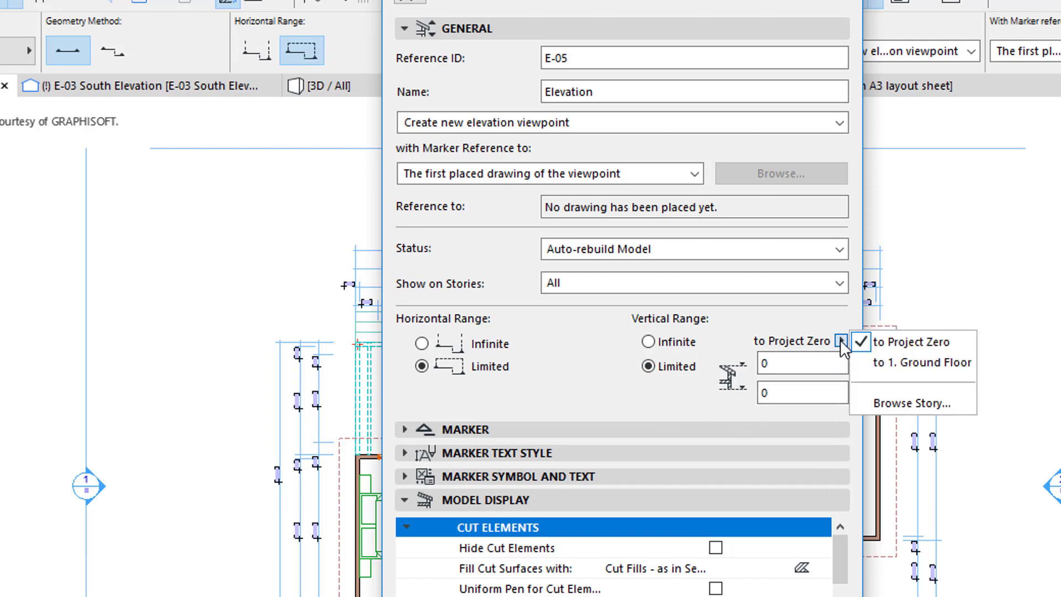
left_click(691, 386)
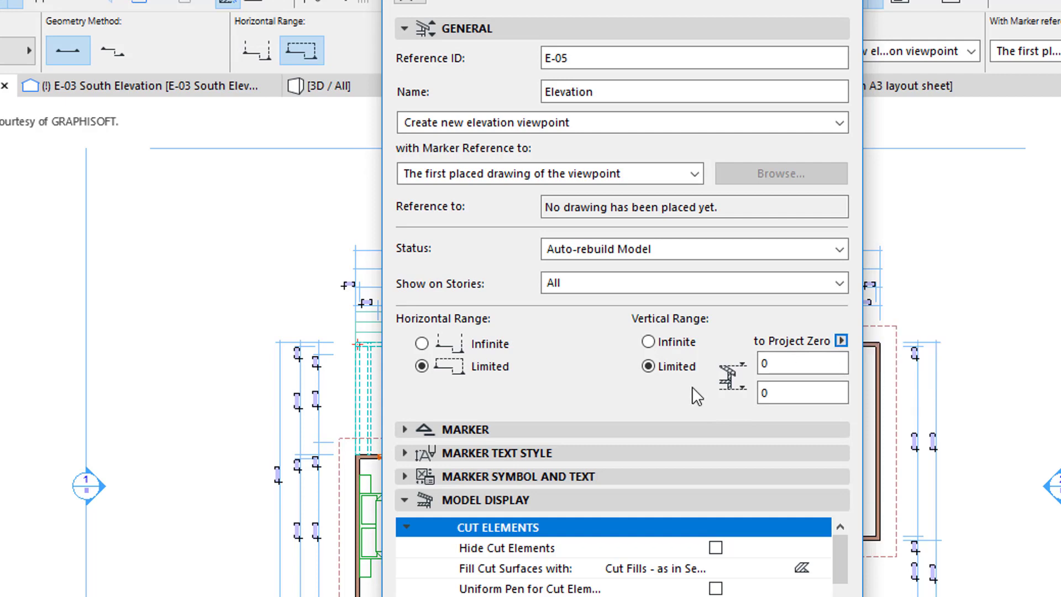
left_click(647, 342)
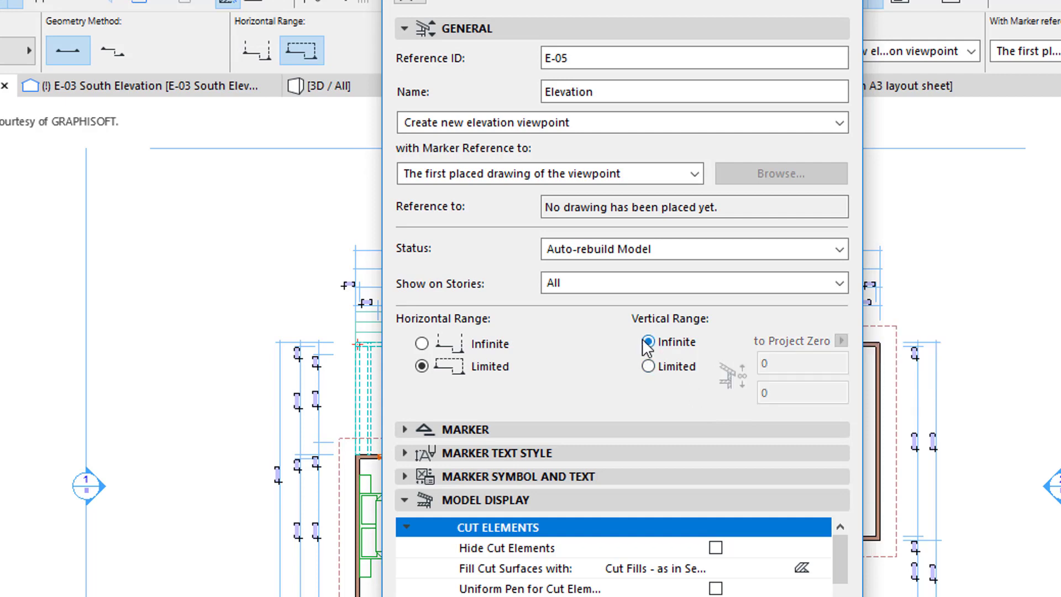
- Review the marker, marker text style and story level options in the elevation defaults, and accept them
left_click(405, 452)
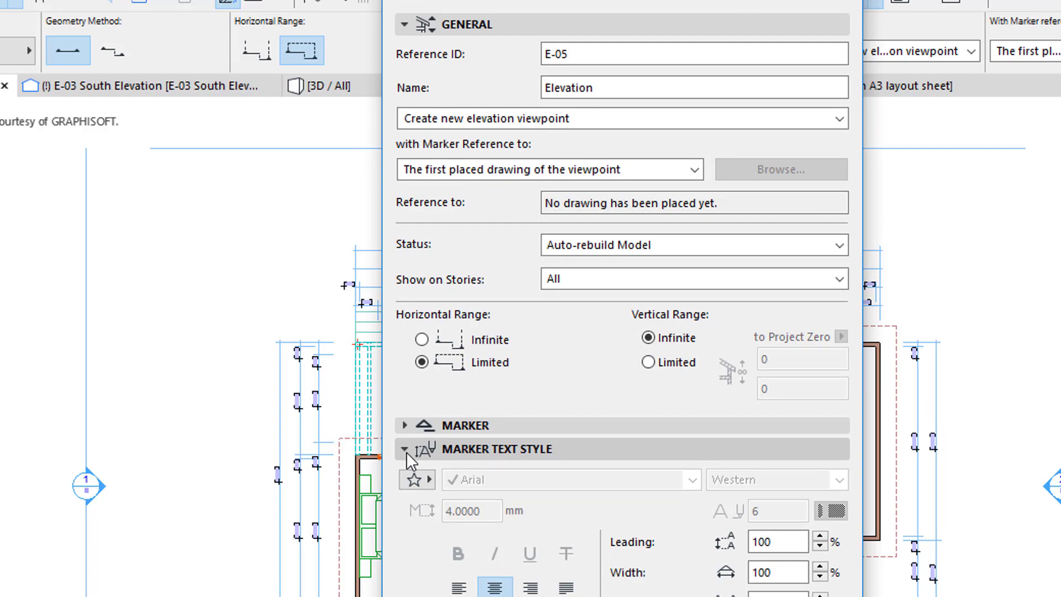
left_click(406, 452)
left_click(405, 426)
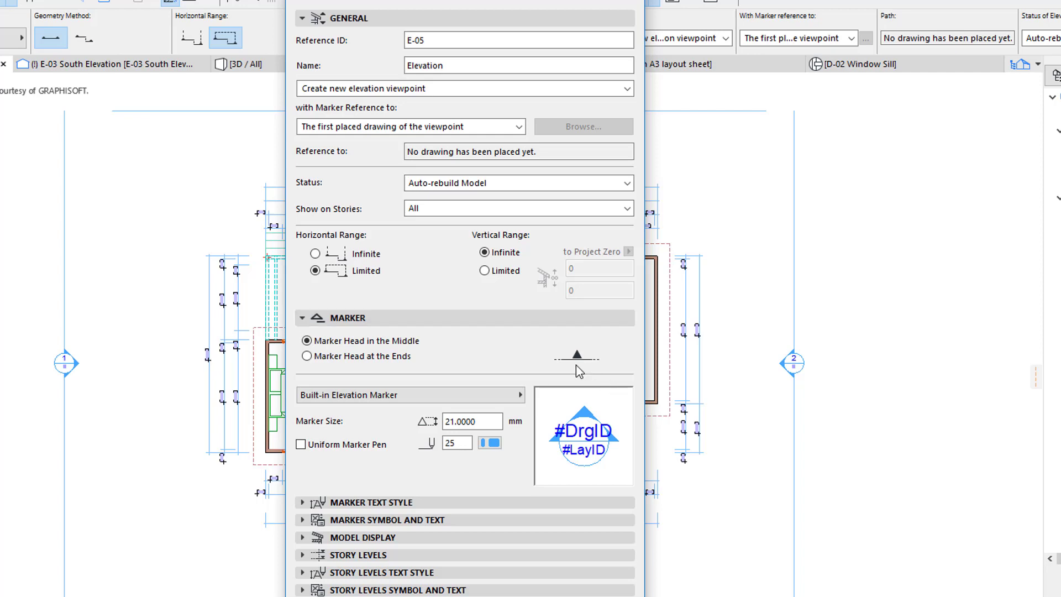
left_click(303, 318)
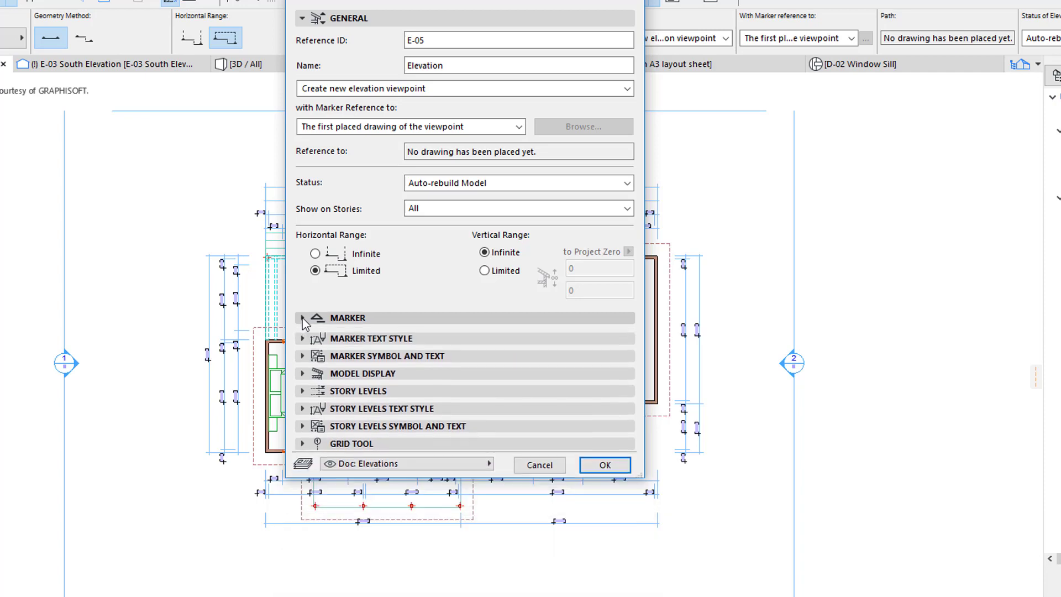
left_click(303, 389)
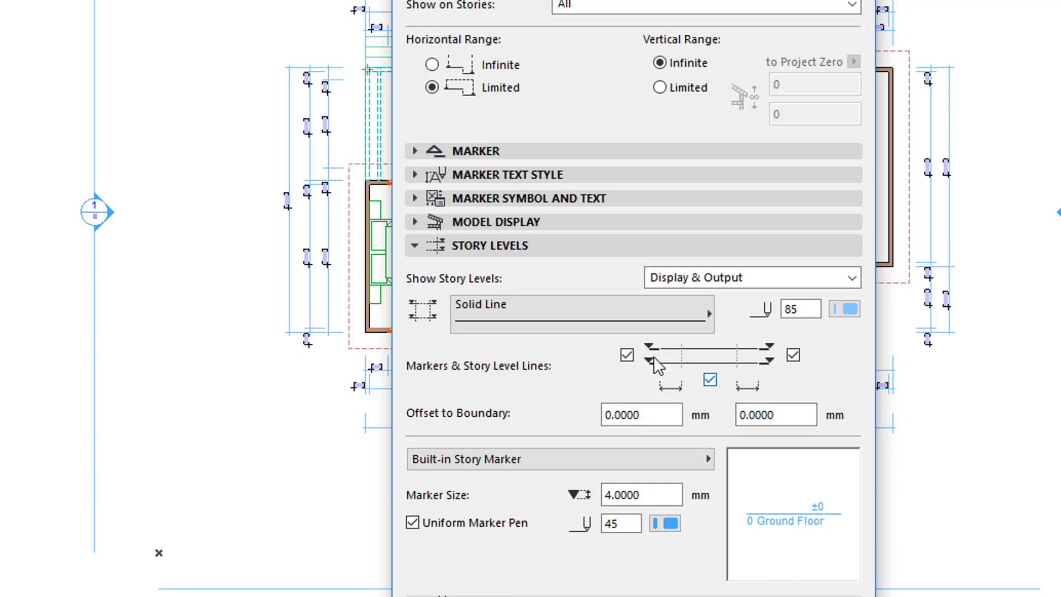
left_click(415, 249)
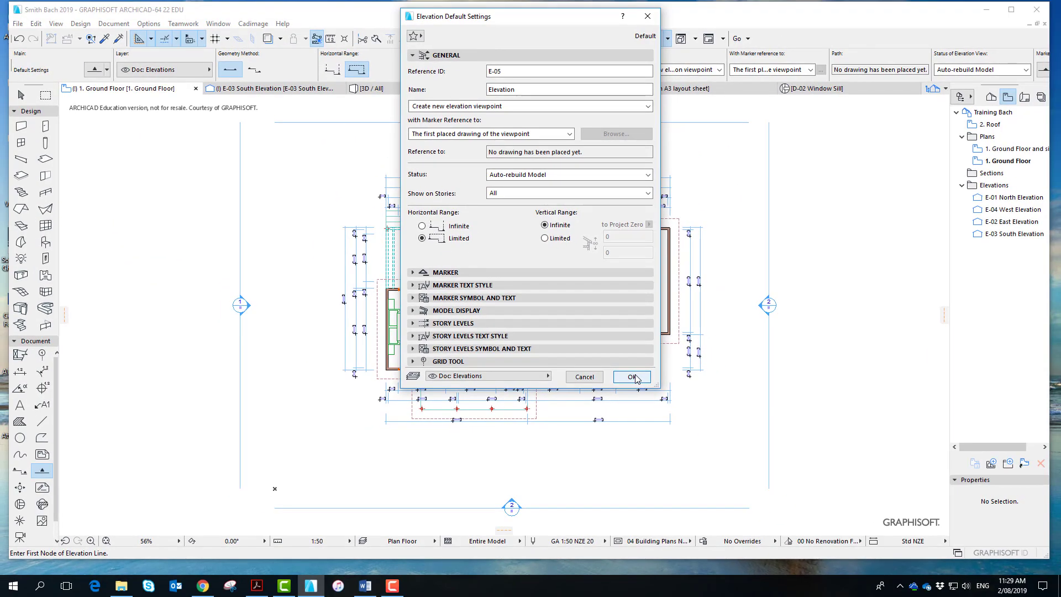
left_click(632, 376)
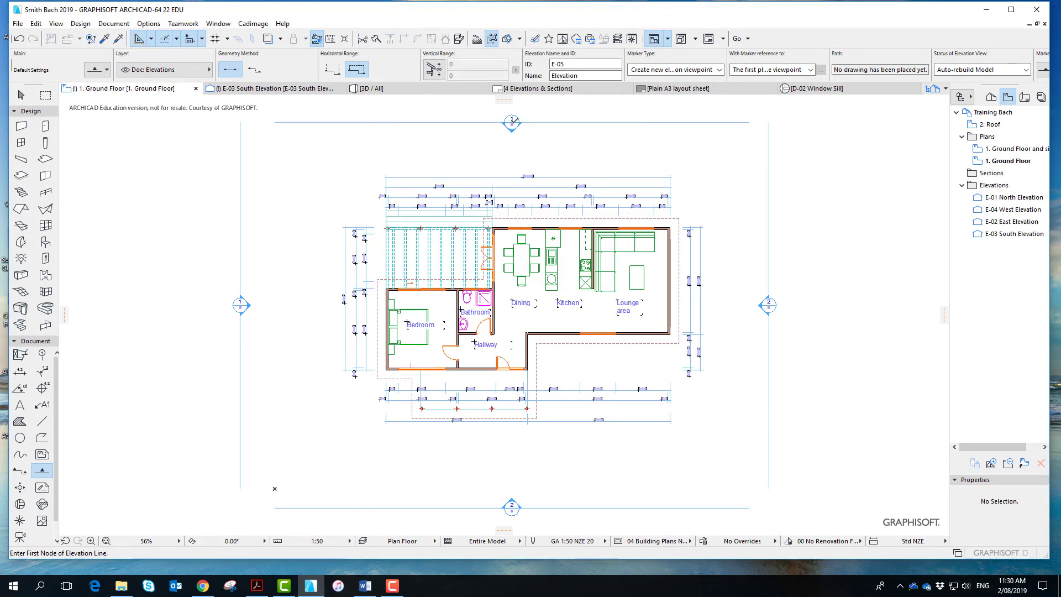
- Examine the existing North Elevation's settings for its marker, text style, symbol geometry and marker text rows
left_click(512, 120)
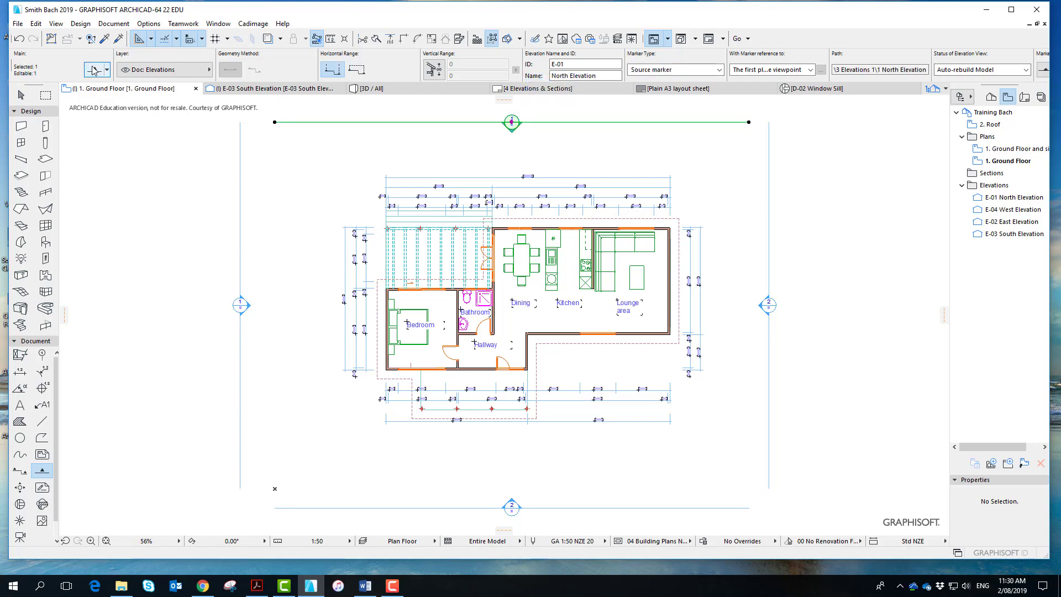
left_click(94, 70)
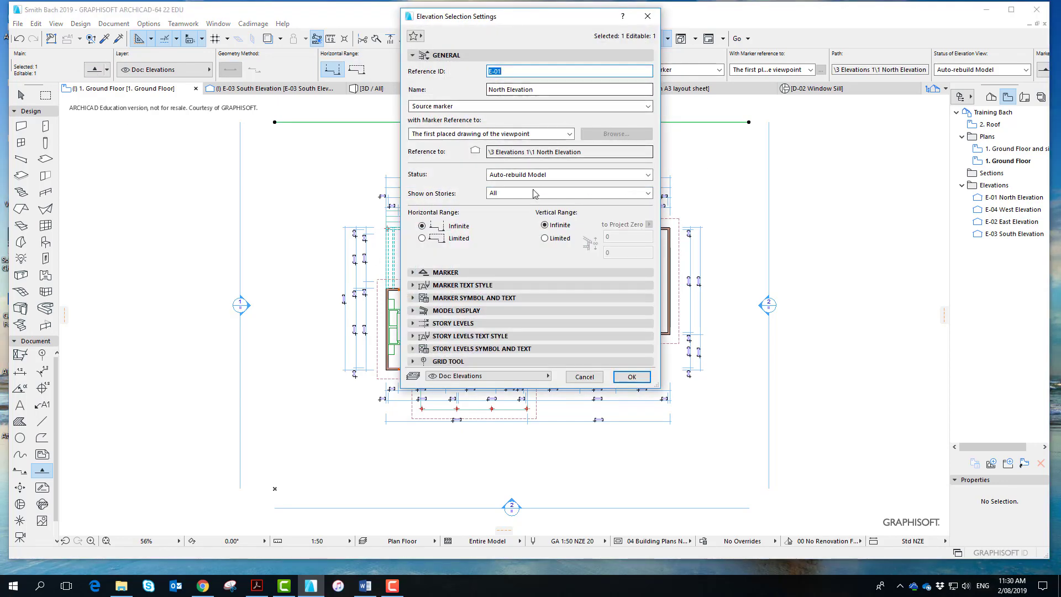
left_click(412, 273)
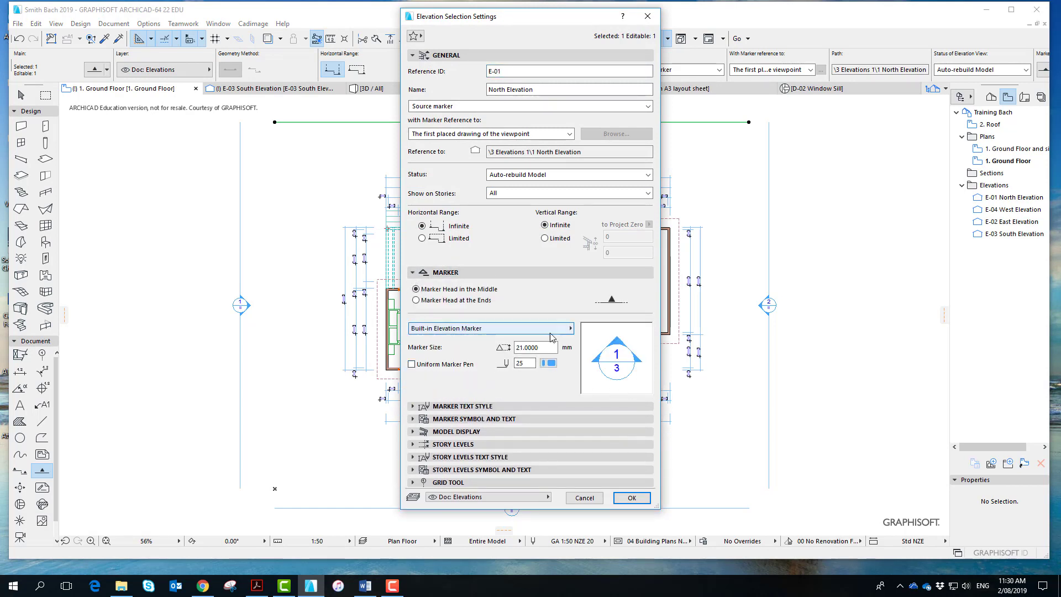
left_click(415, 407)
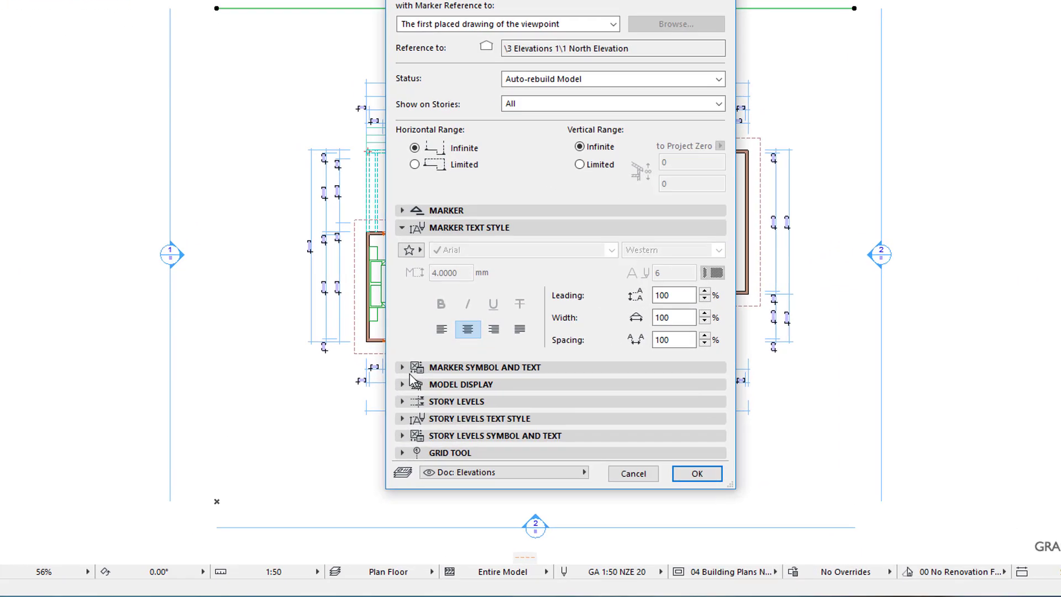
left_click(414, 389)
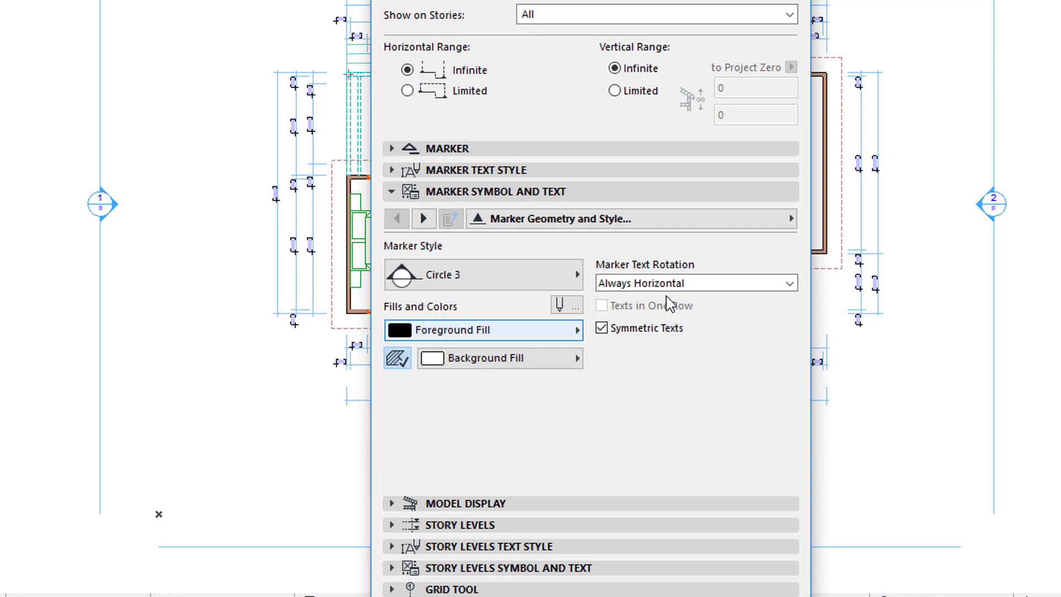
left_click(785, 220)
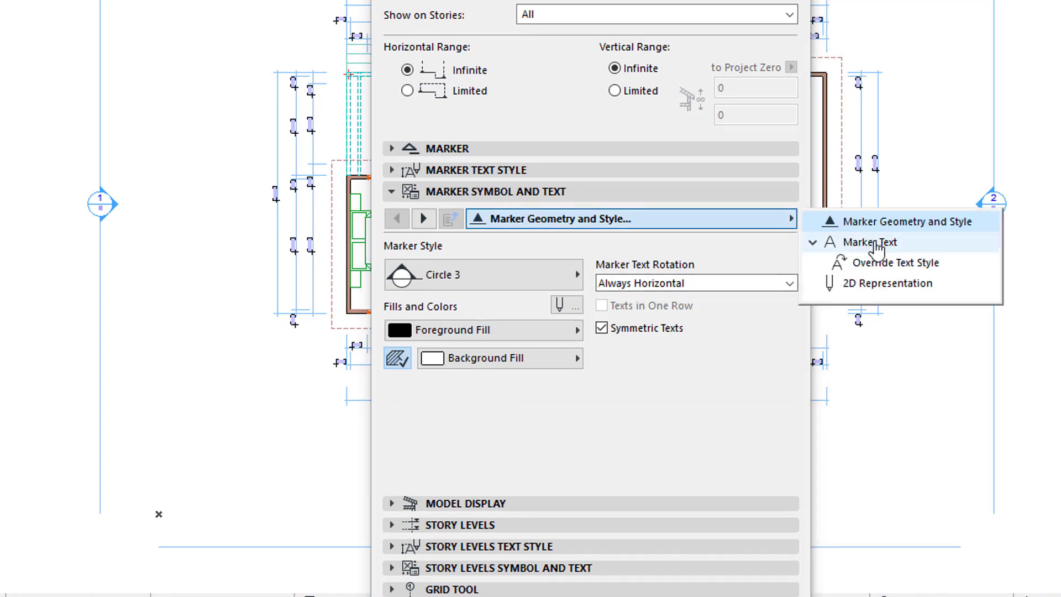
left_click(876, 244)
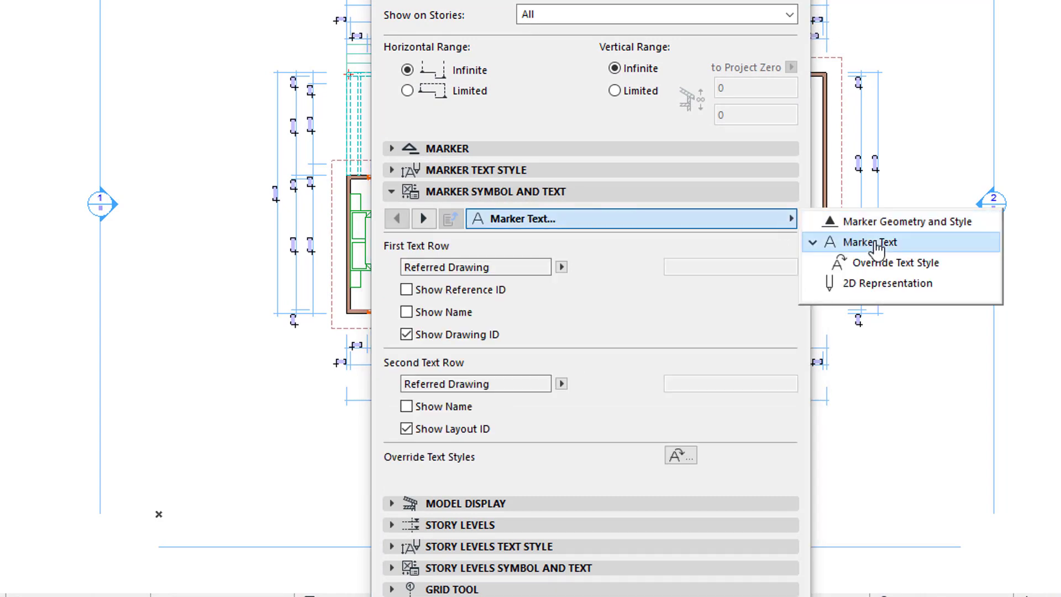
left_click(561, 269)
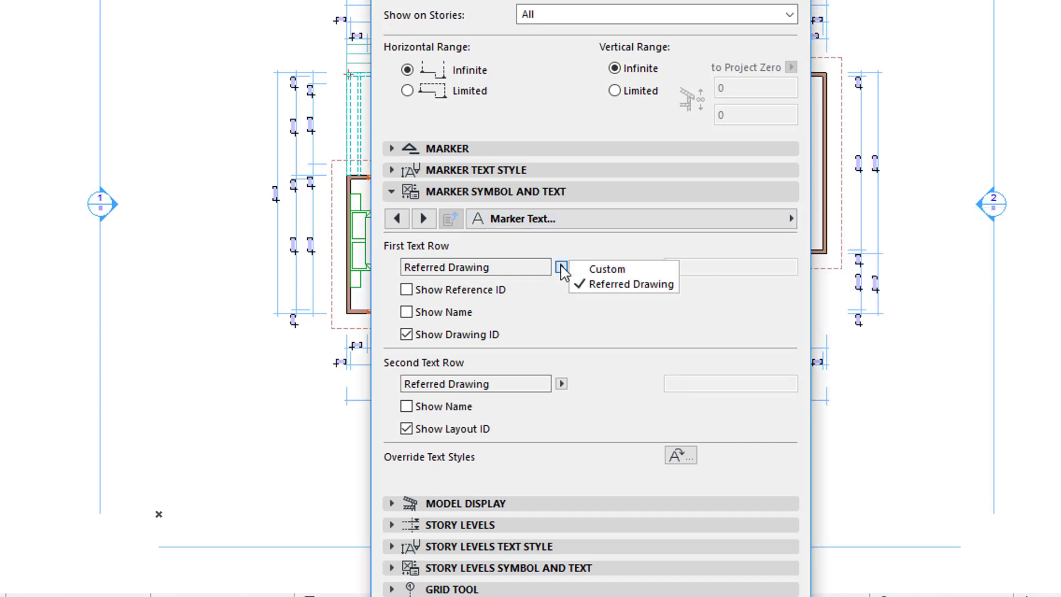
left_click(561, 269)
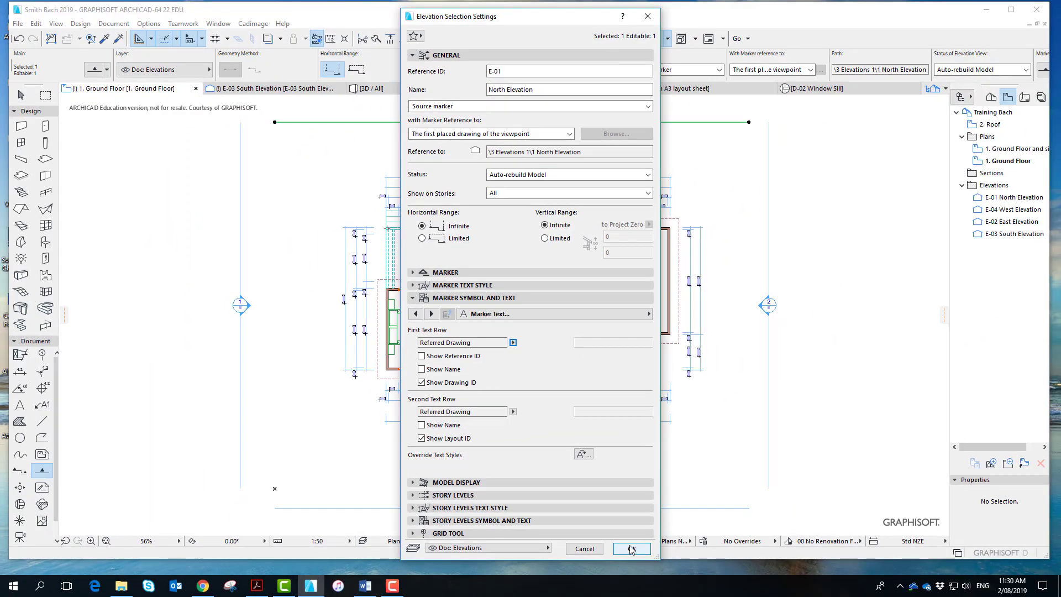
left_click(632, 549)
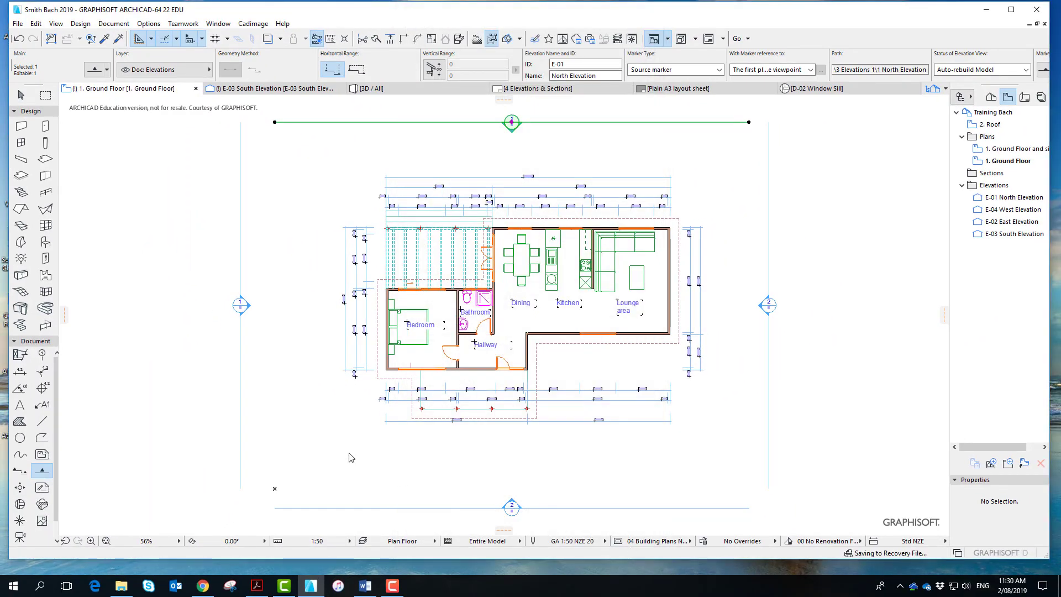
key("Escape")
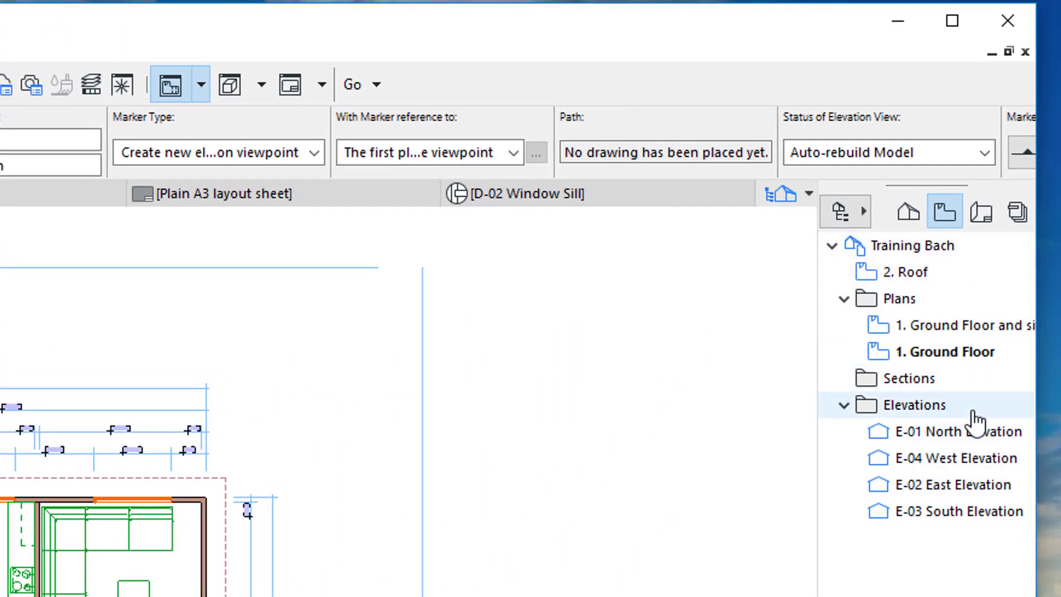
- Show the project map and place a horizontal elevation line about 21600 mm long between the North Elevation line and the plan, facing the house
left_click(907, 211)
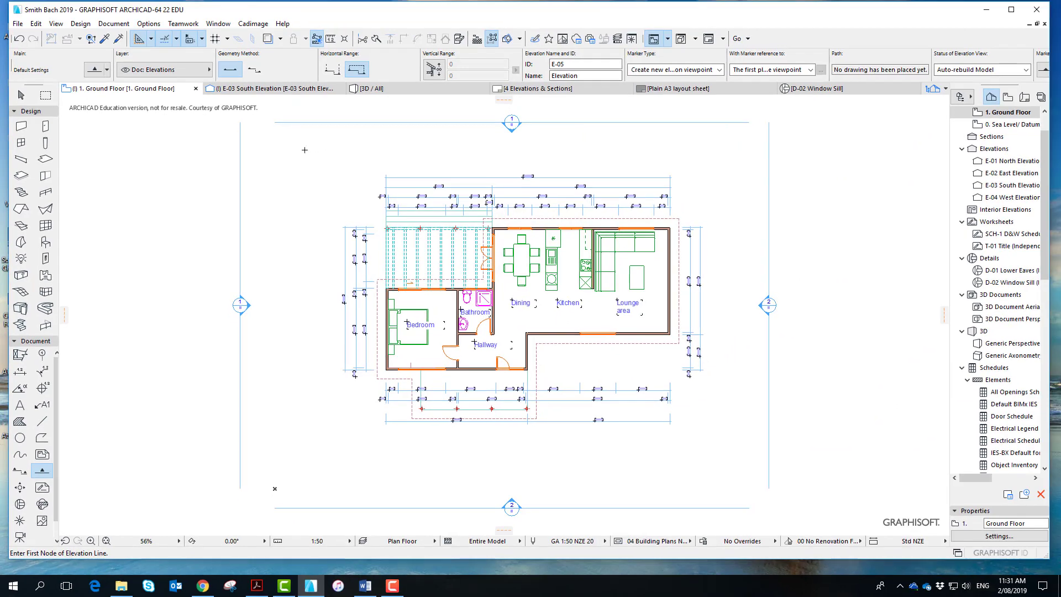
left_click(302, 149)
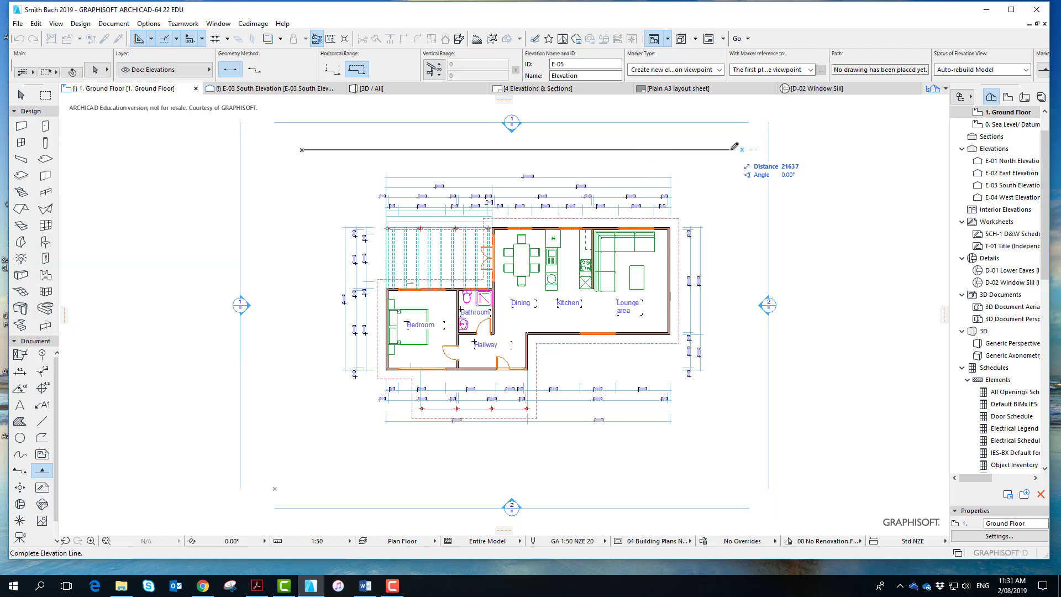
left_click(740, 148)
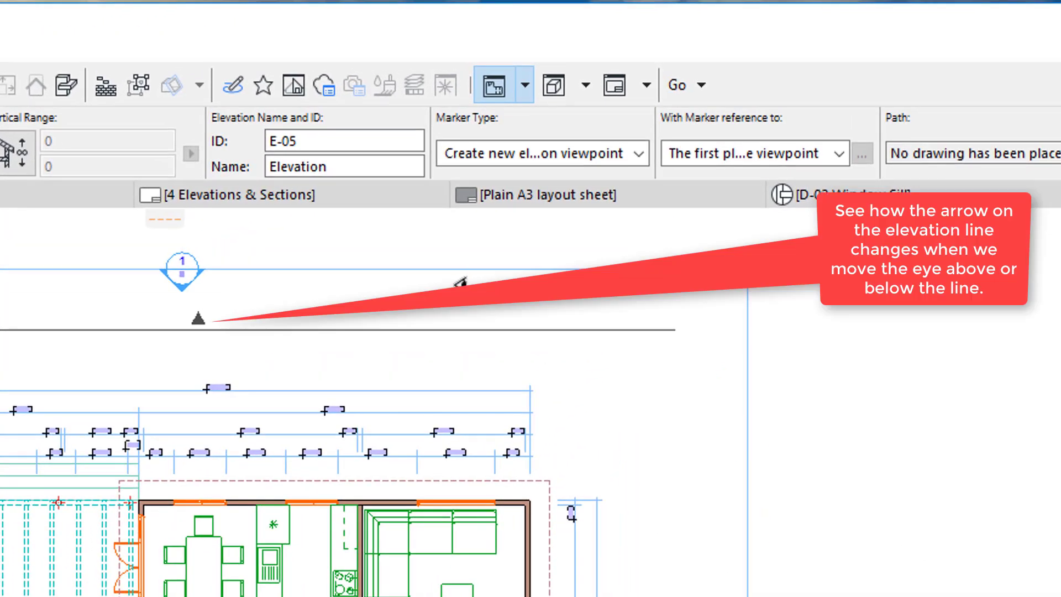
left_click(594, 381)
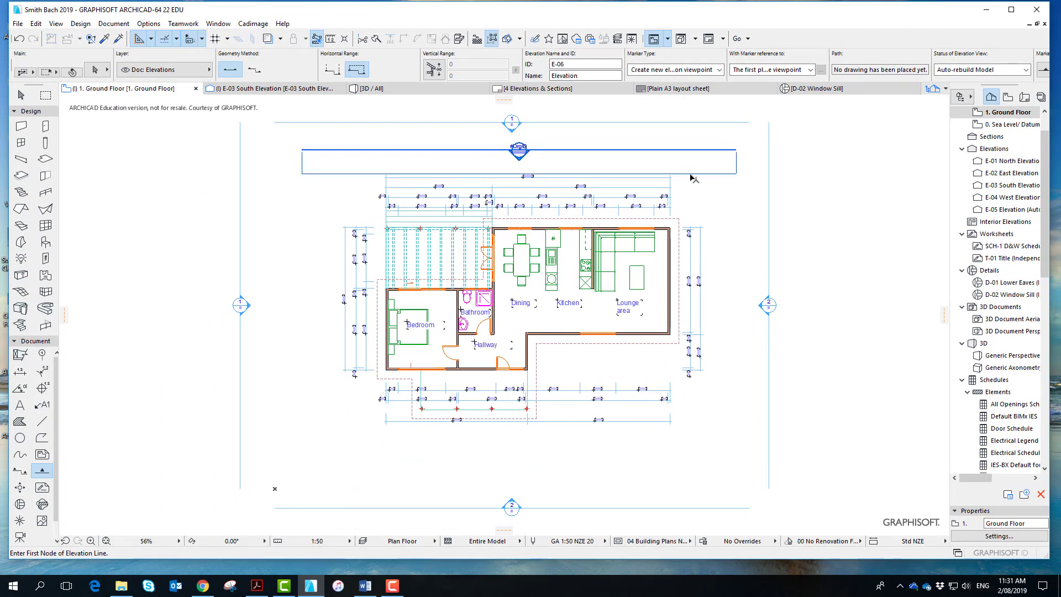
- Set the horizontal range of the newly placed elevation E-05 to Infinite and deselect it
left_click(690, 175)
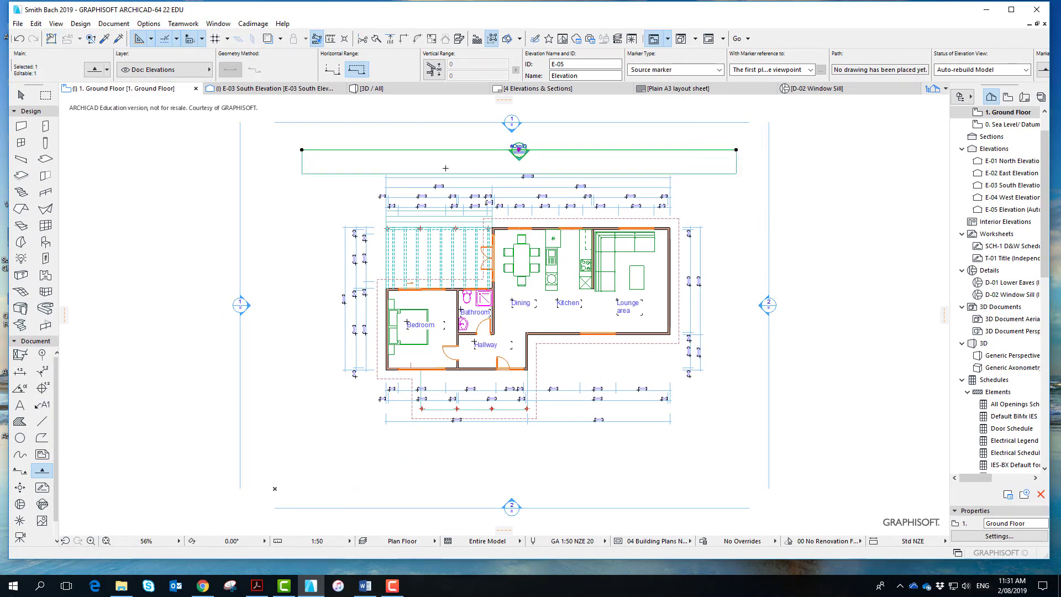
left_click(98, 72)
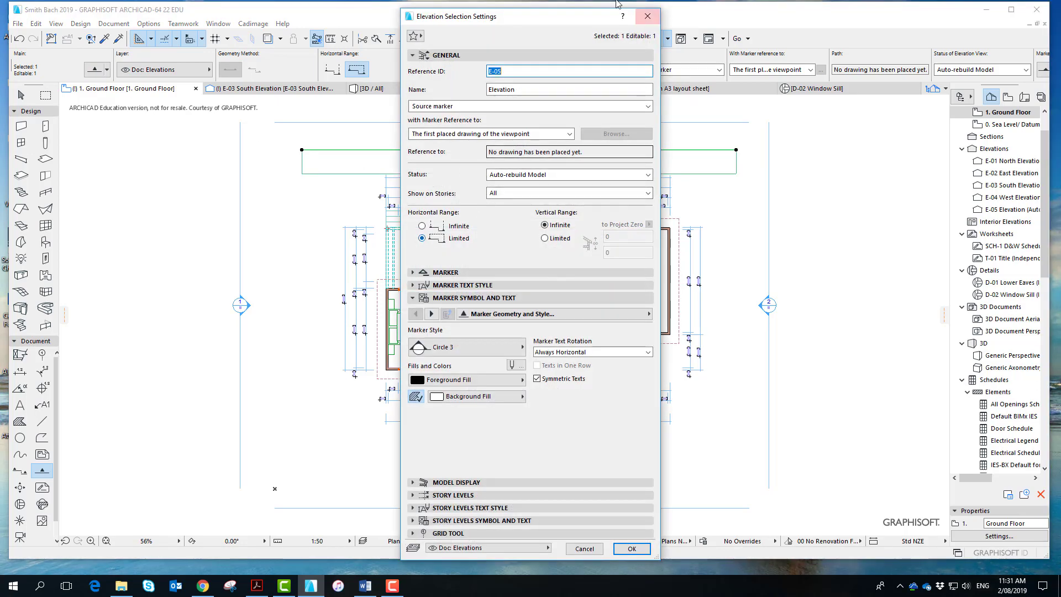
left_click_drag(557, 20, 867, 25)
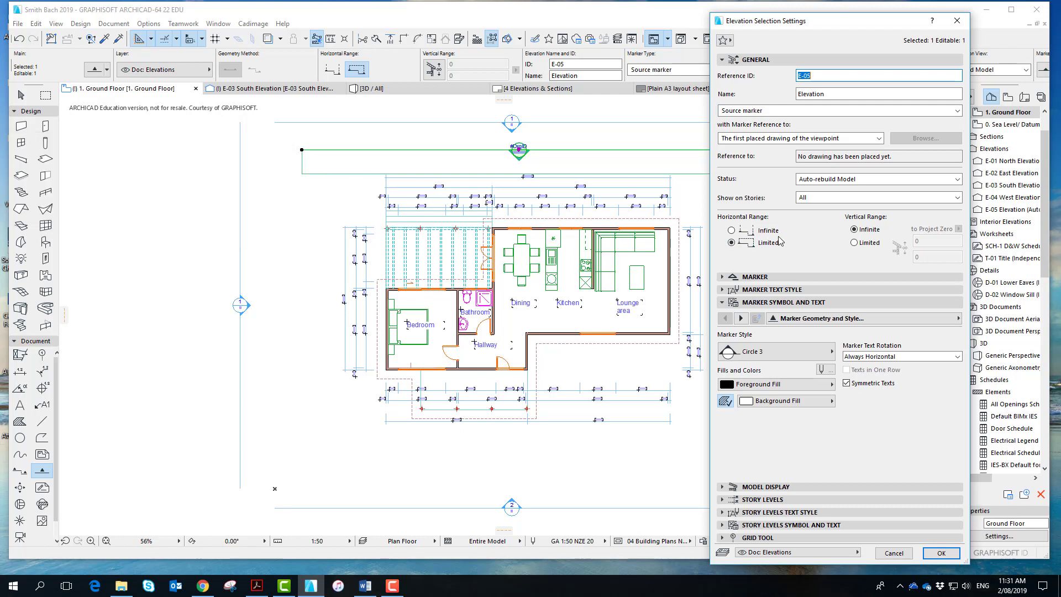
left_click(731, 229)
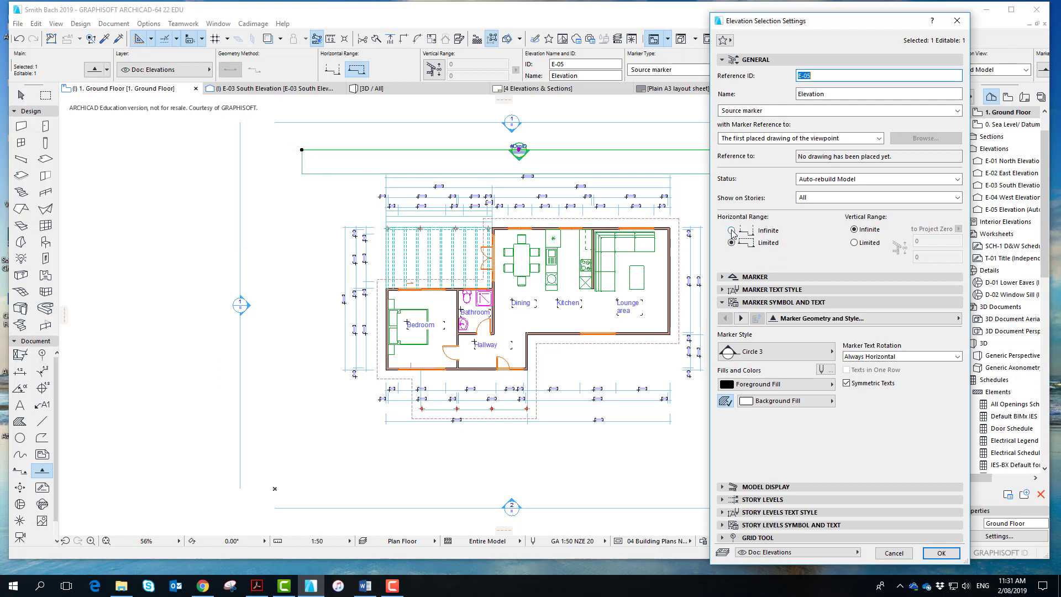
left_click(941, 553)
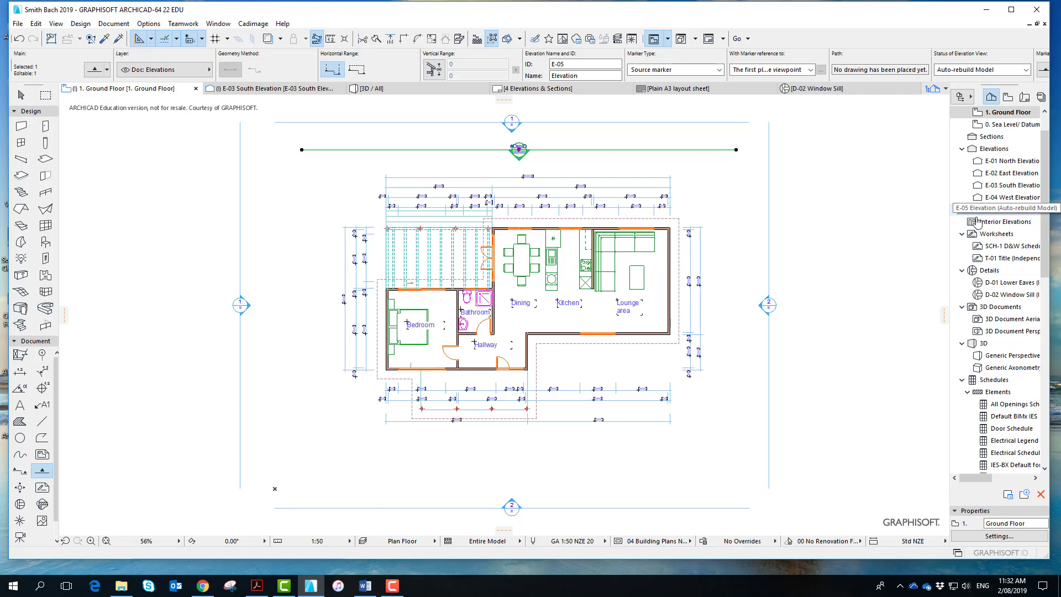
key("Escape")
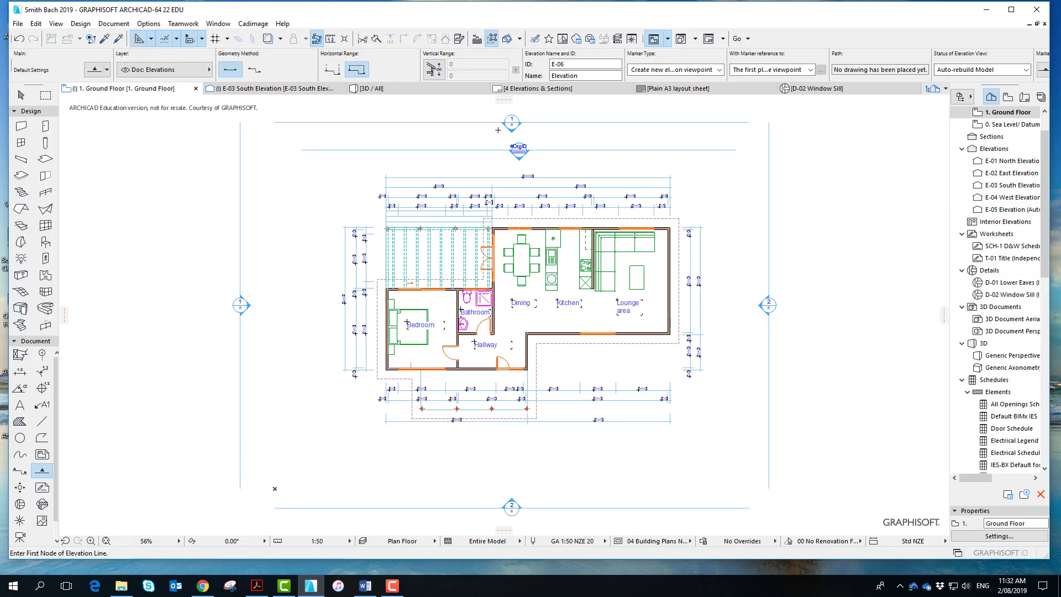
right_click(520, 147)
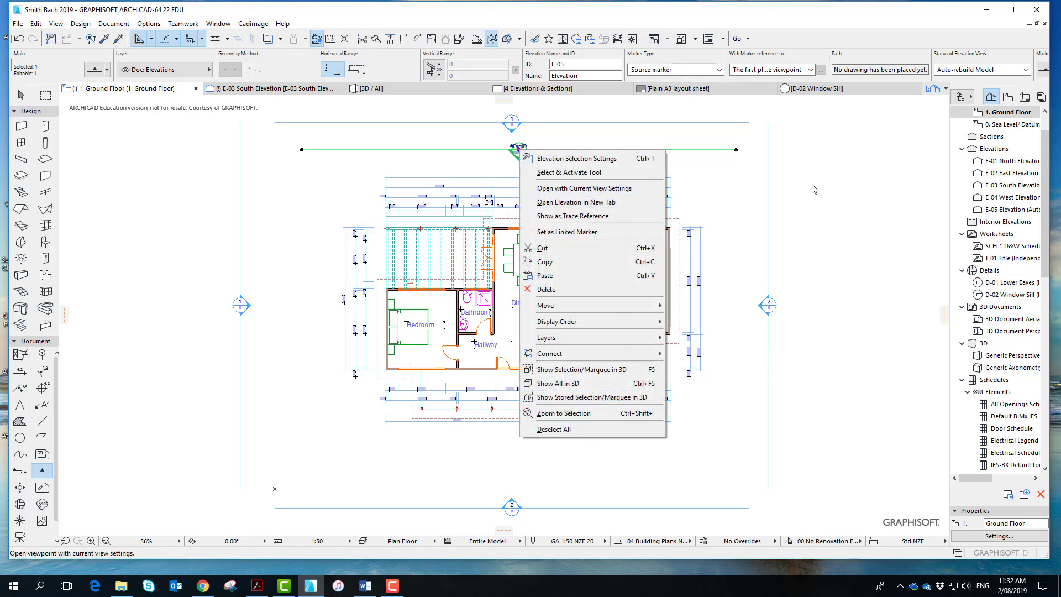
key("Escape")
key("Escape")
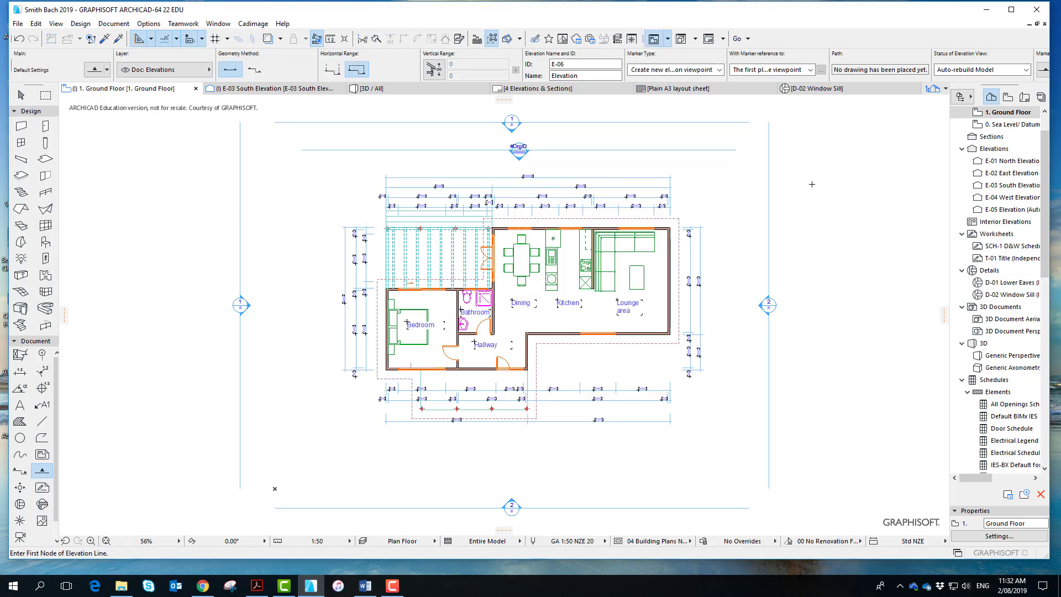
- Open the new E-05 elevation from the project map and compare it with the E-01 North and E-02 East elevations
double_click(1011, 210)
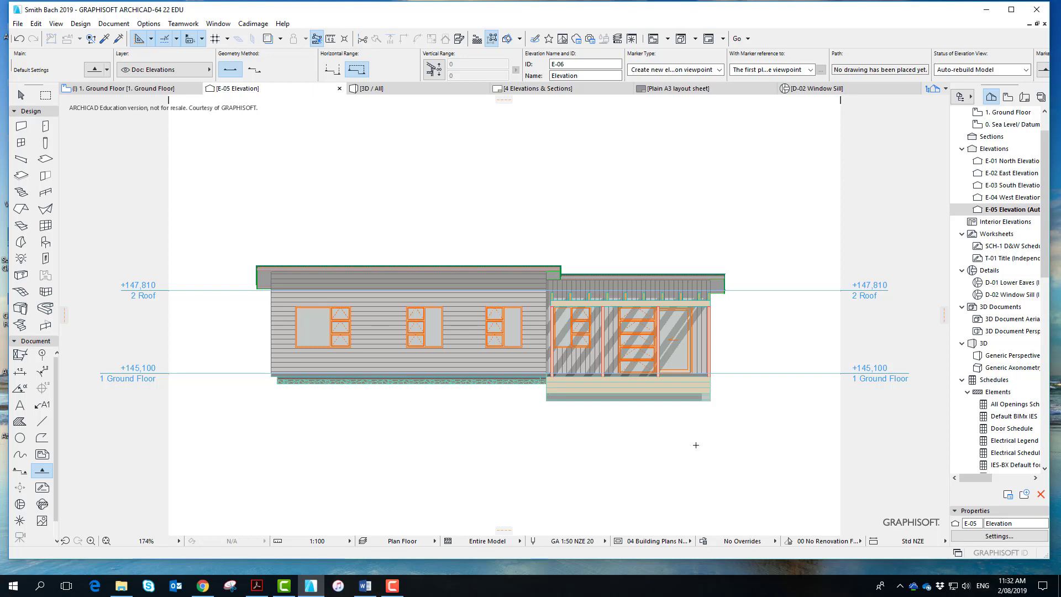
double_click(1011, 162)
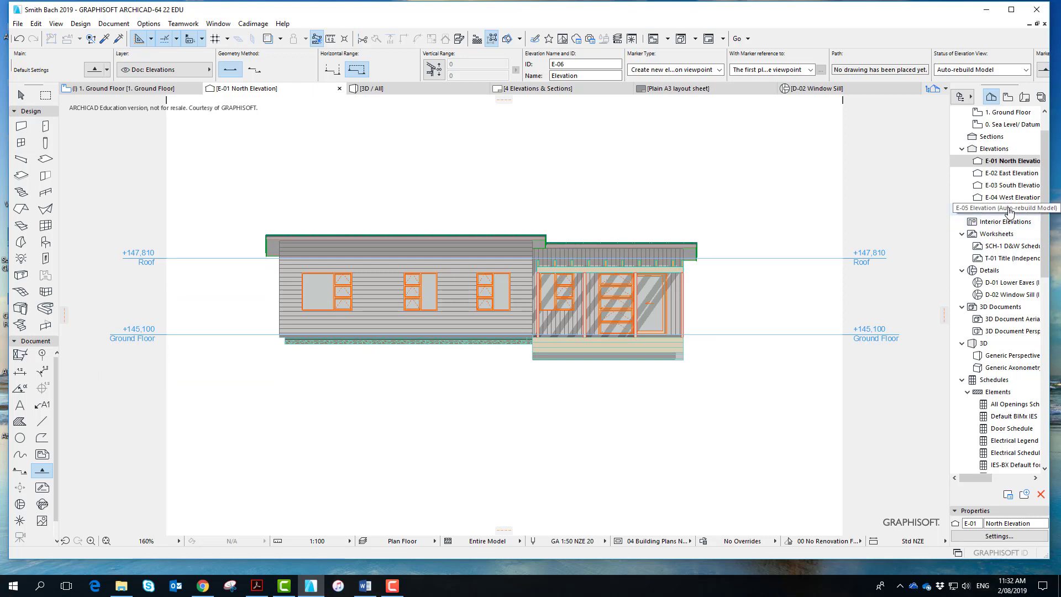
double_click(1009, 173)
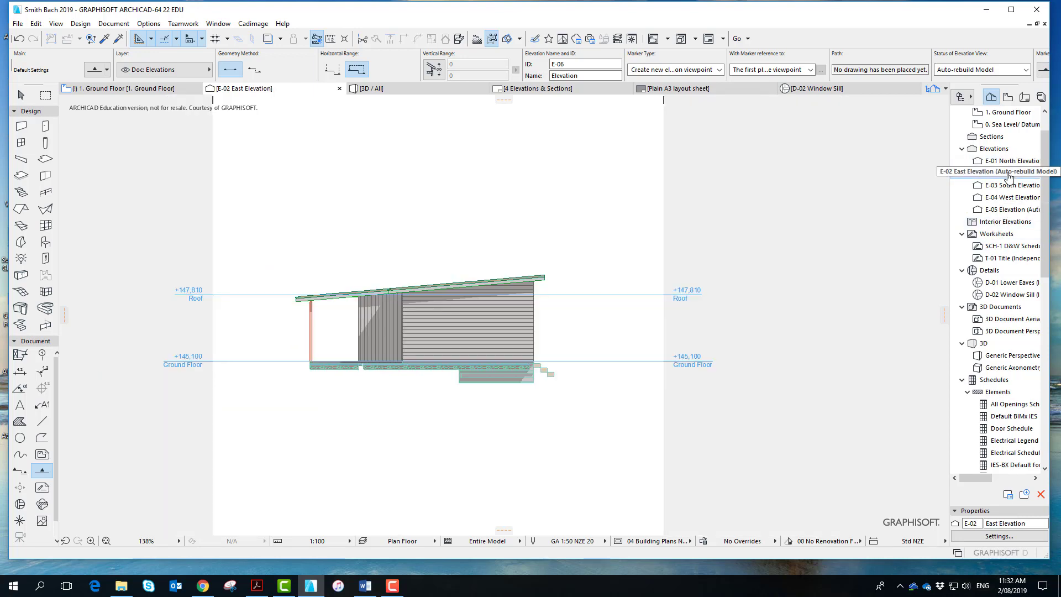
- Open the E-03 South Elevation from the project map and set its layer combination to Elevations
double_click(1015, 189)
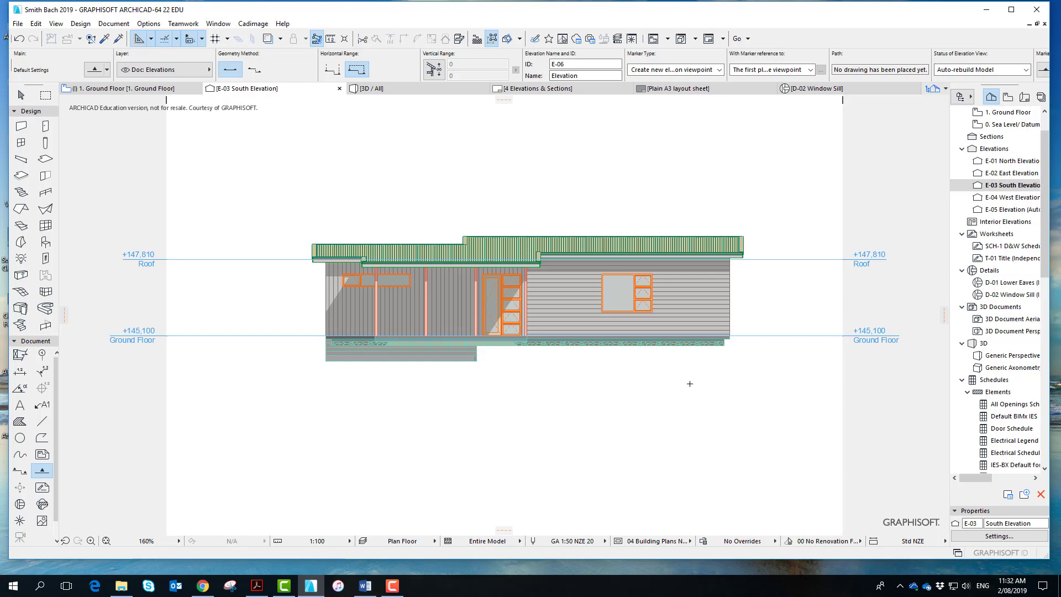
left_click(419, 542)
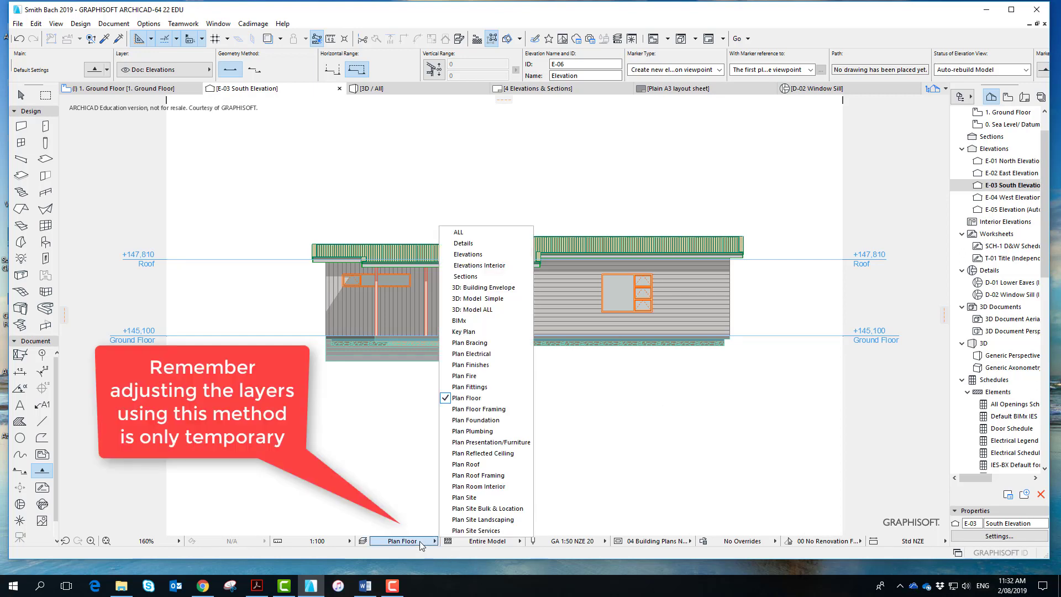
left_click(468, 254)
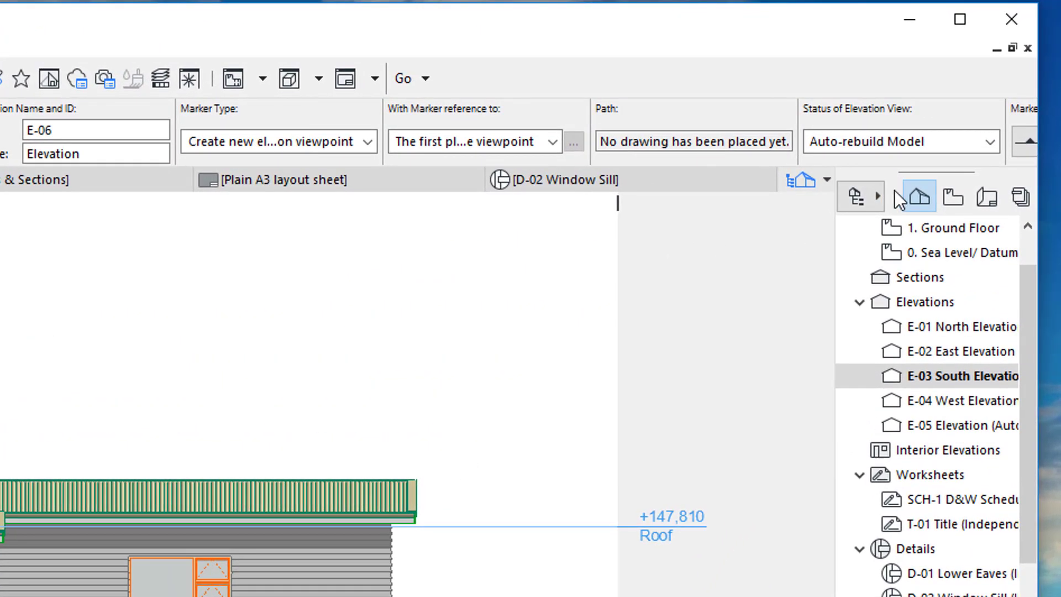
- Show the Organizer and delete the E-05 elevation from the project map, accepting its permanent removal
left_click(870, 197)
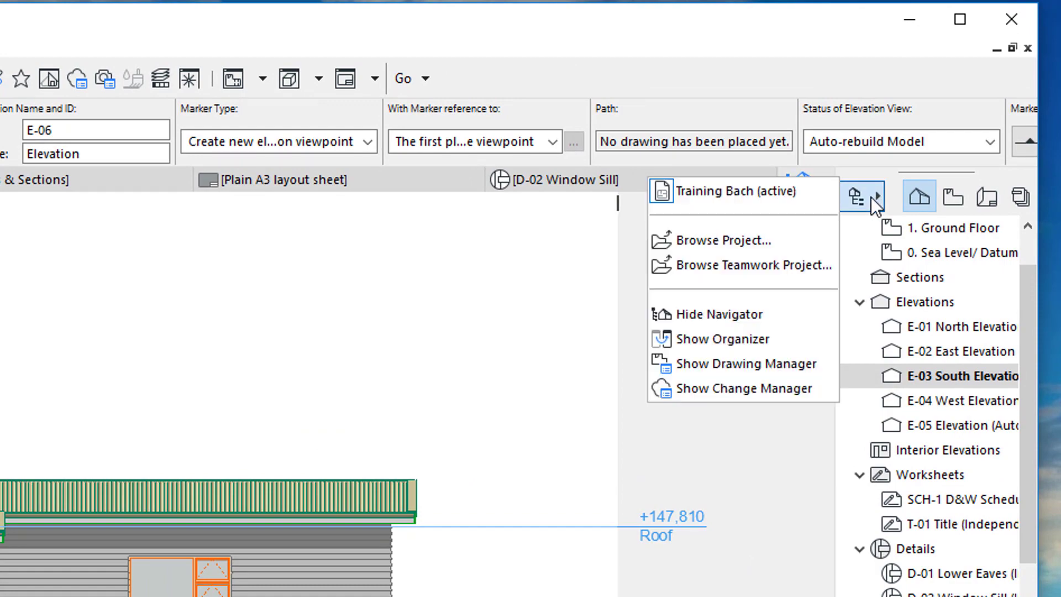
left_click(790, 340)
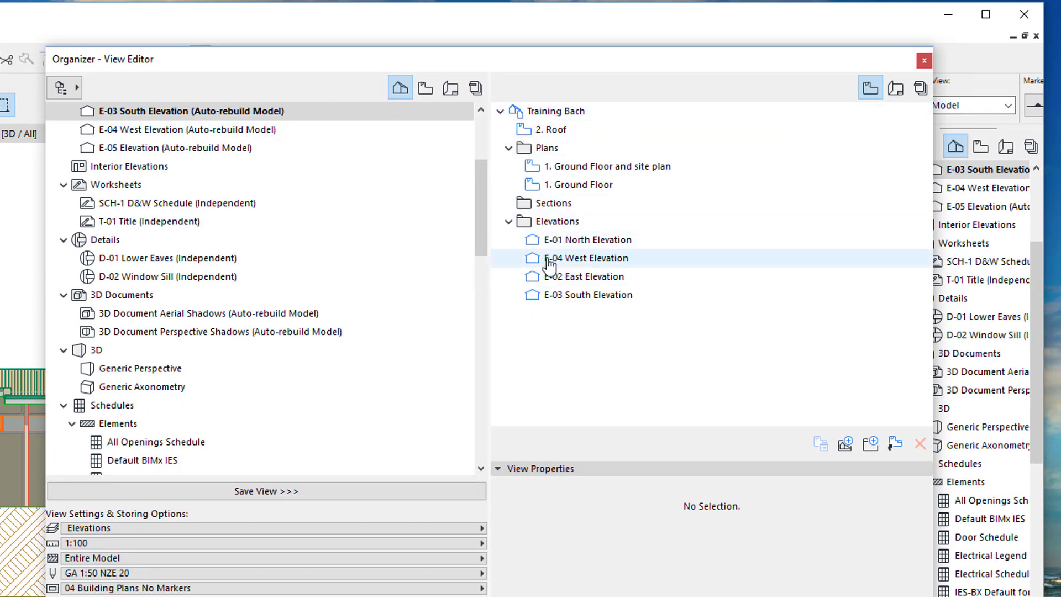
left_click_drag(477, 217, 482, 158)
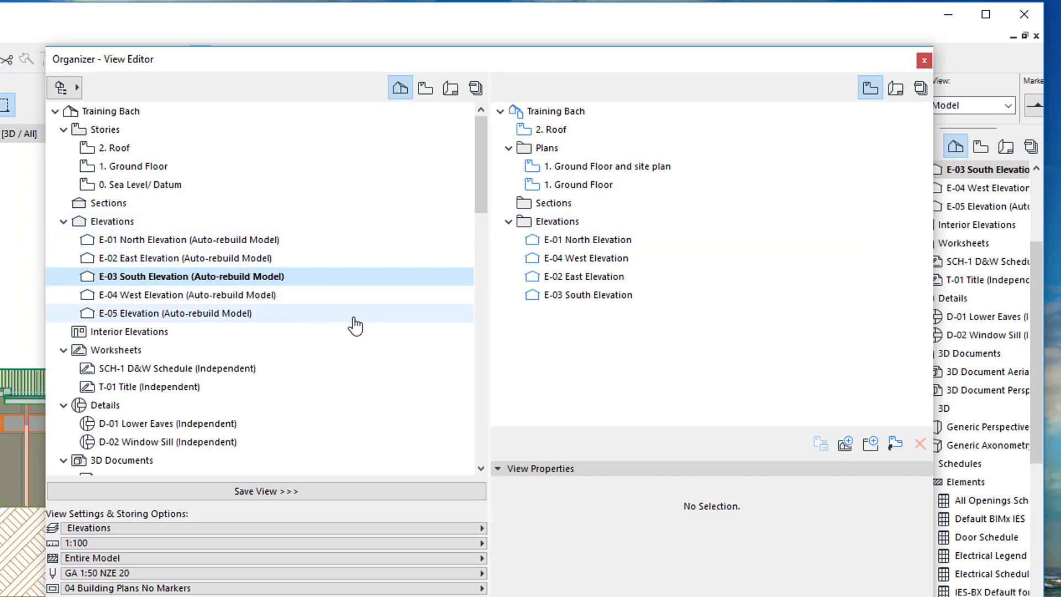
left_click(239, 323)
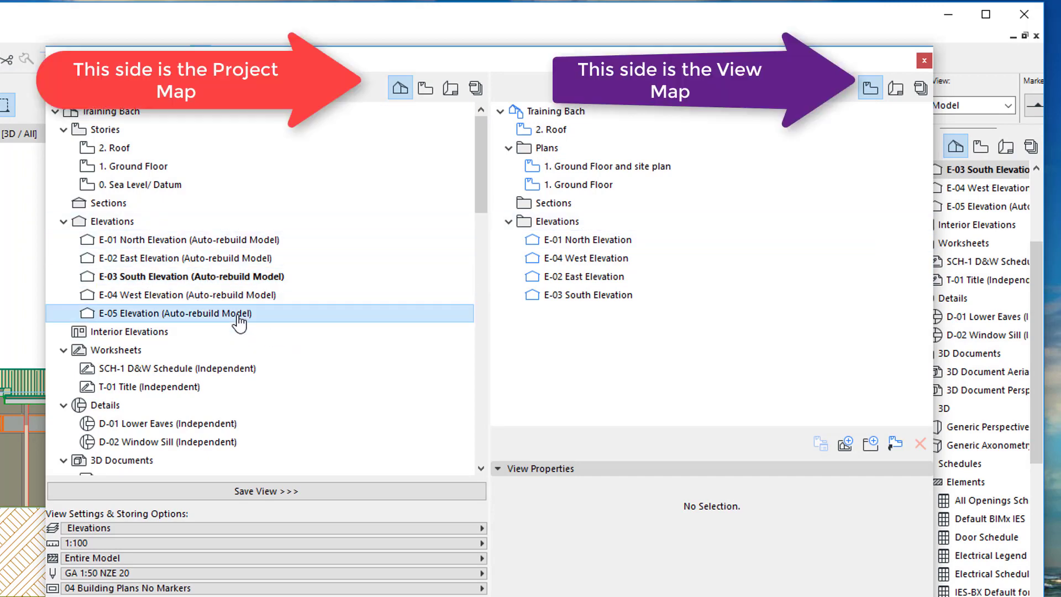
right_click(239, 324)
left_click(287, 417)
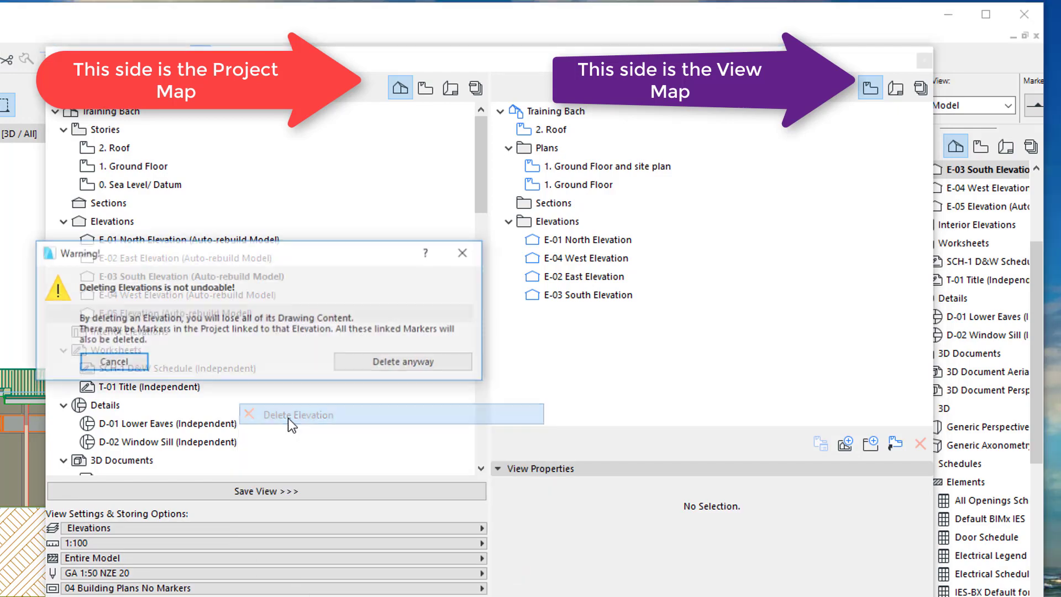
left_click(410, 363)
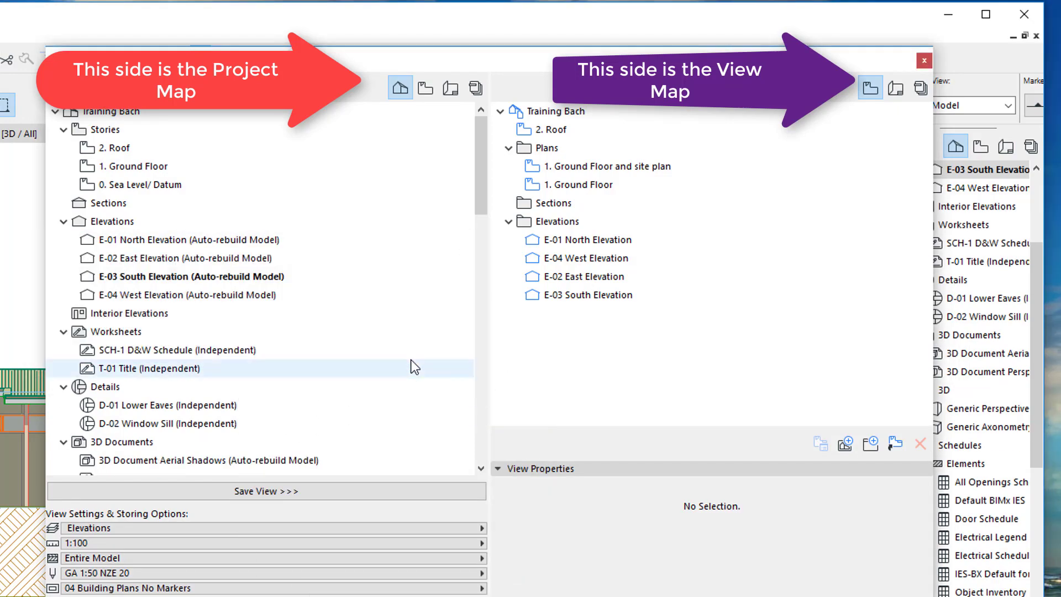
- Review the saved North Elevation view's properties, close the Organizer and open the E-03 South Elevation from the view map
left_click(623, 241)
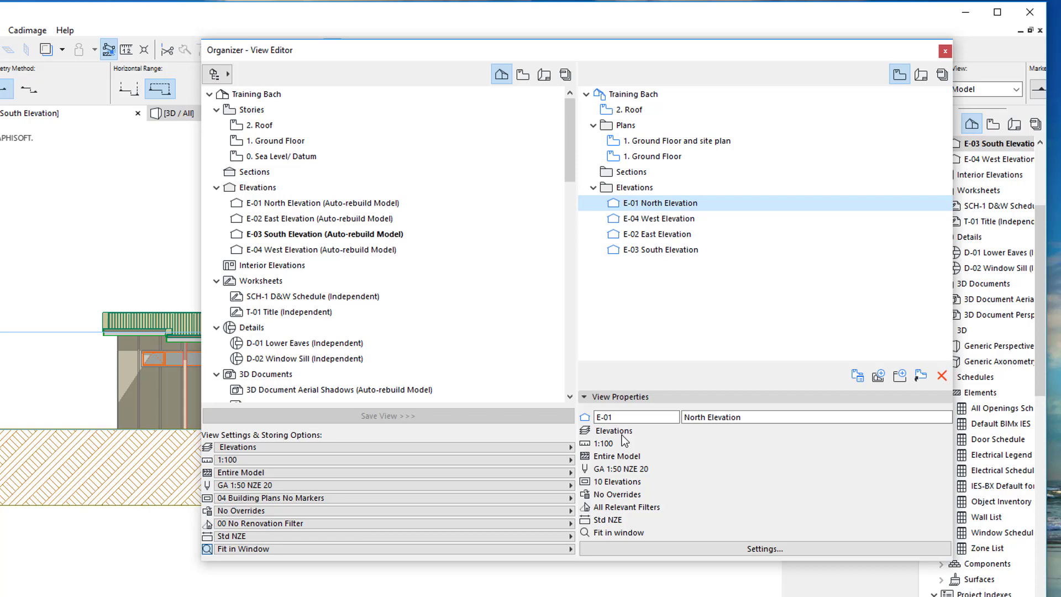
left_click(945, 52)
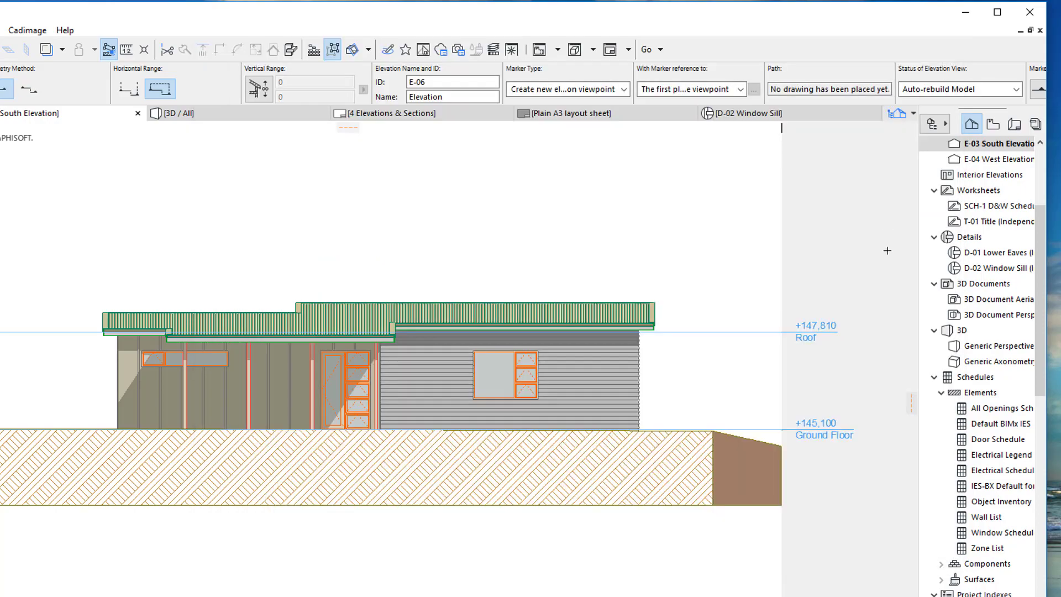
left_click(994, 126)
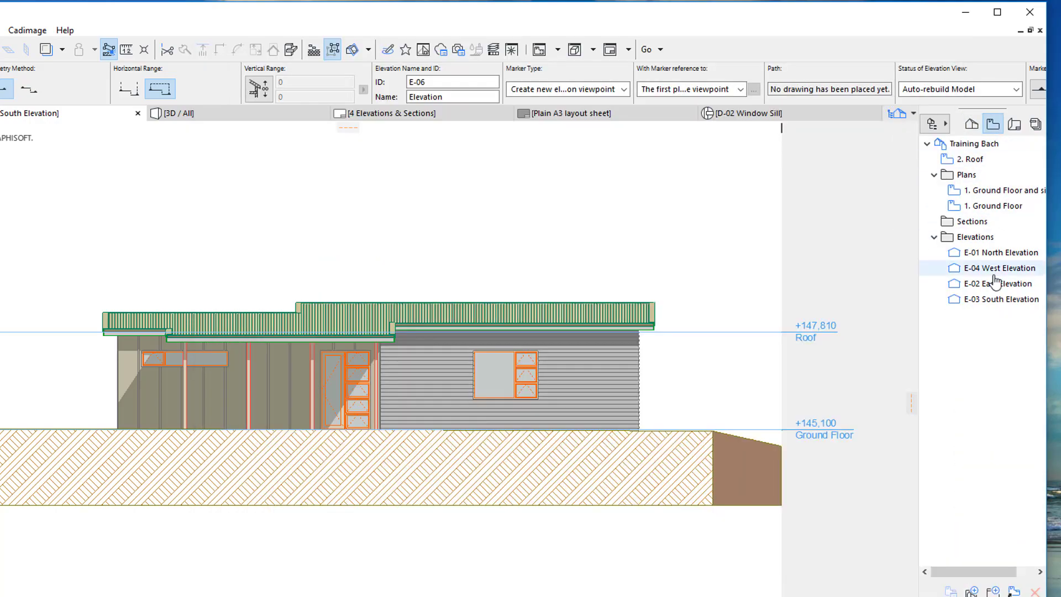
double_click(1000, 300)
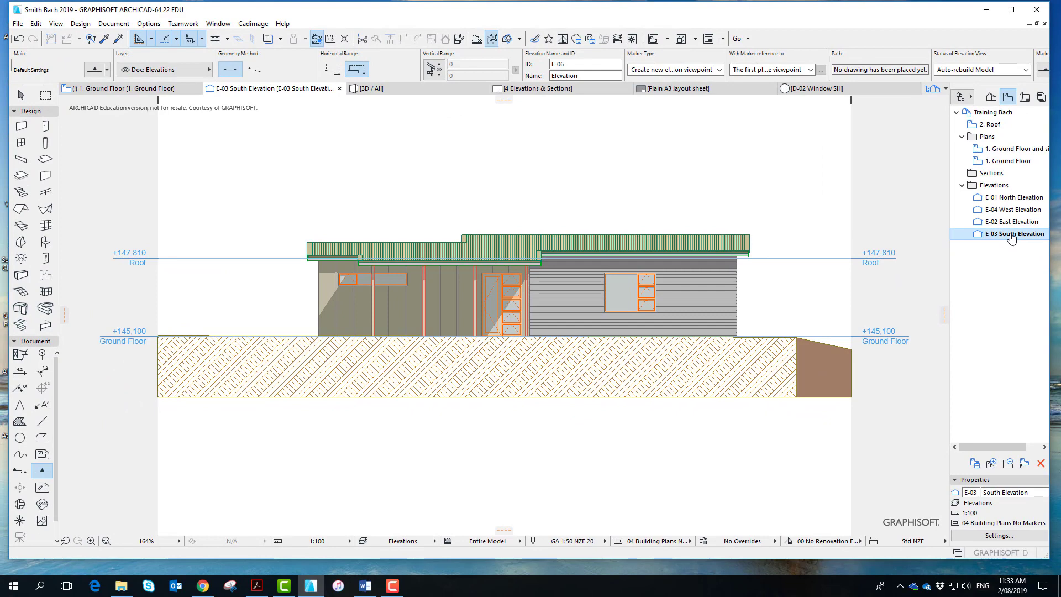
- Open the E-02 East Elevation view and, in its elevation settings' model display, set Fill Uncut Surfaces with to Nothing
double_click(1011, 222)
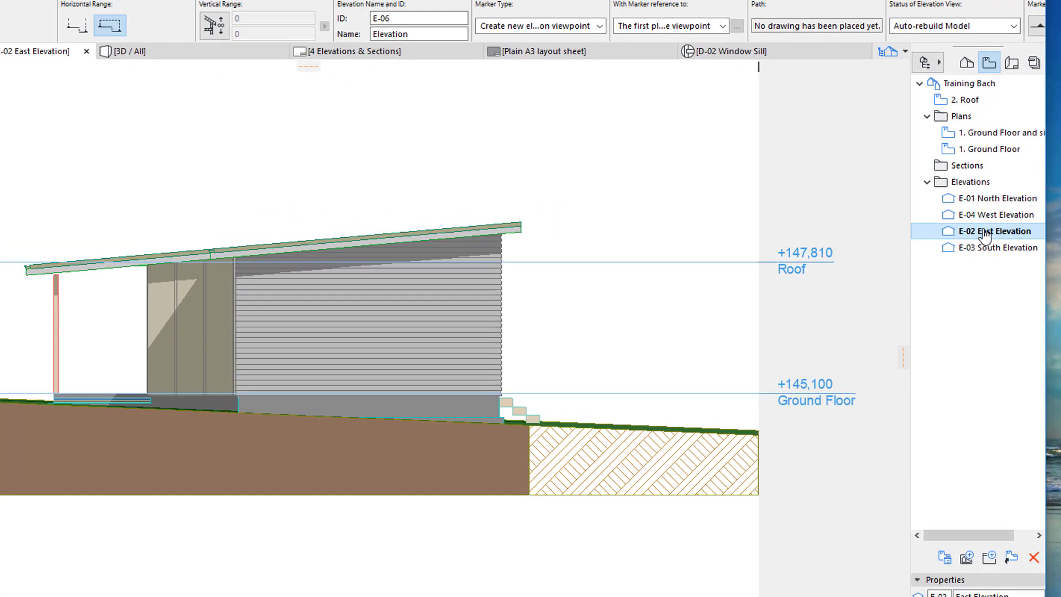
right_click(1003, 223)
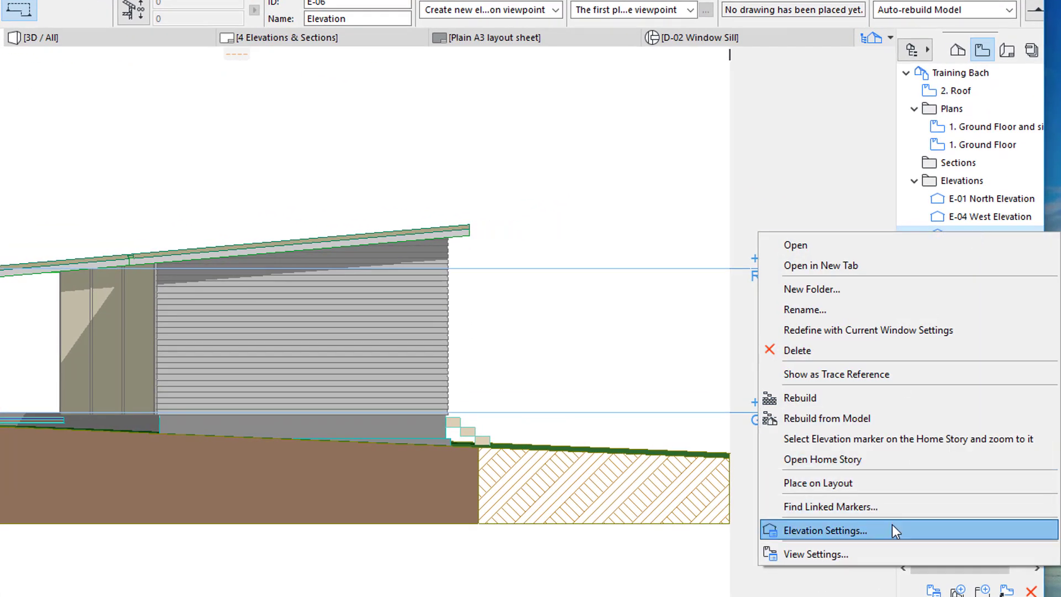
left_click(825, 530)
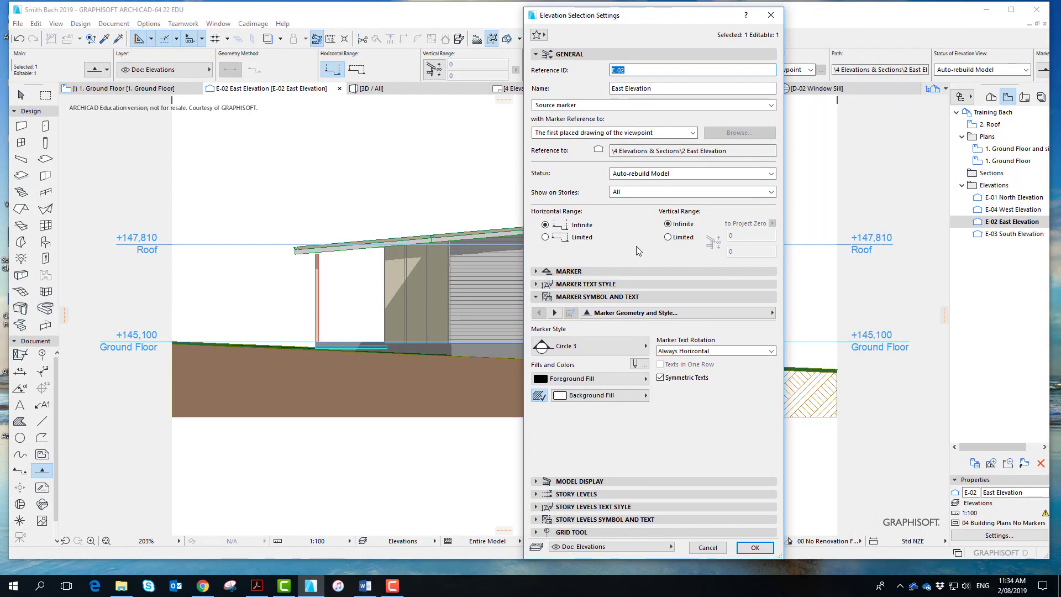
left_click(533, 481)
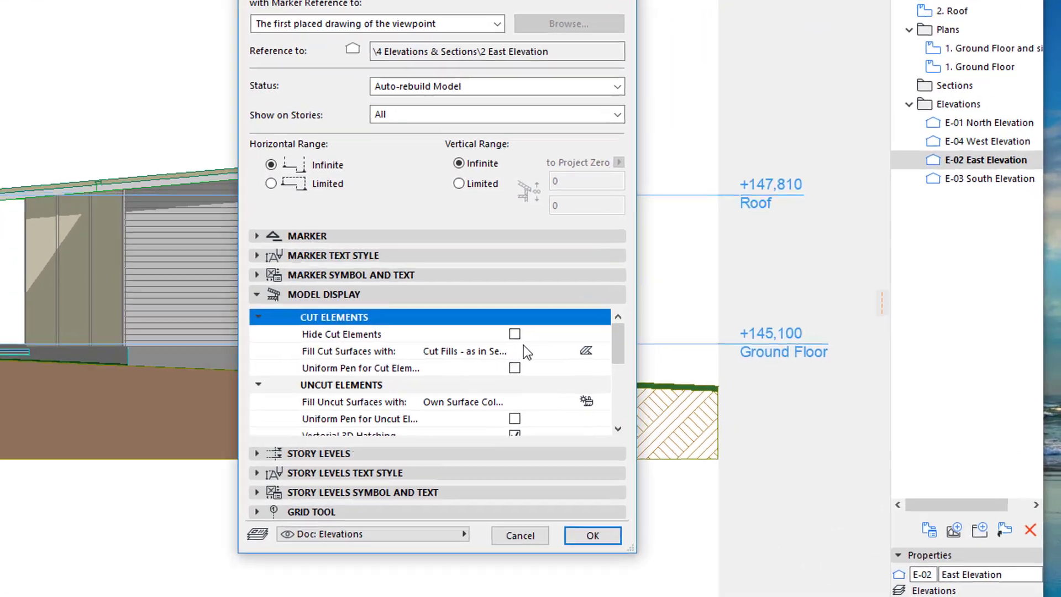
left_click(601, 401)
left_click(602, 402)
left_click(643, 405)
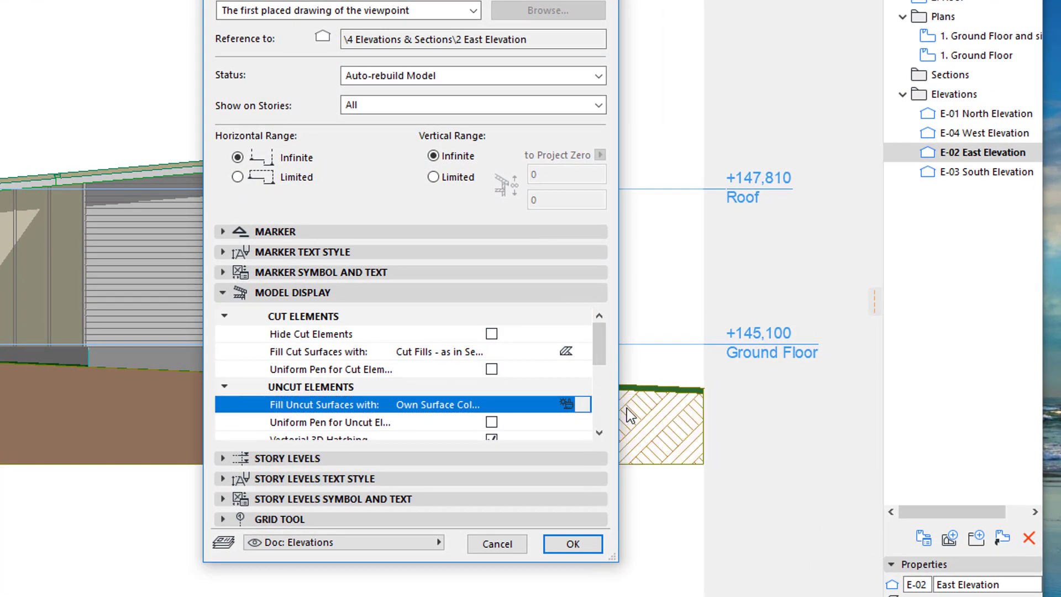
left_click_drag(612, 558, 617, 589)
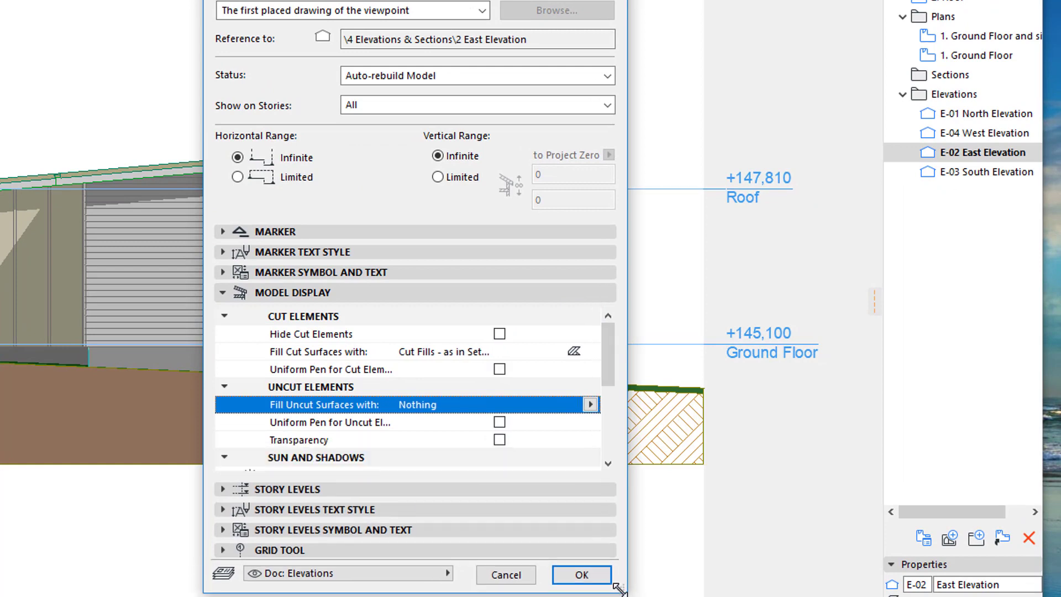
- Turn off Sun Shadow in the East Elevation's model display settings and accept the settings
left_click_drag(605, 369, 604, 410)
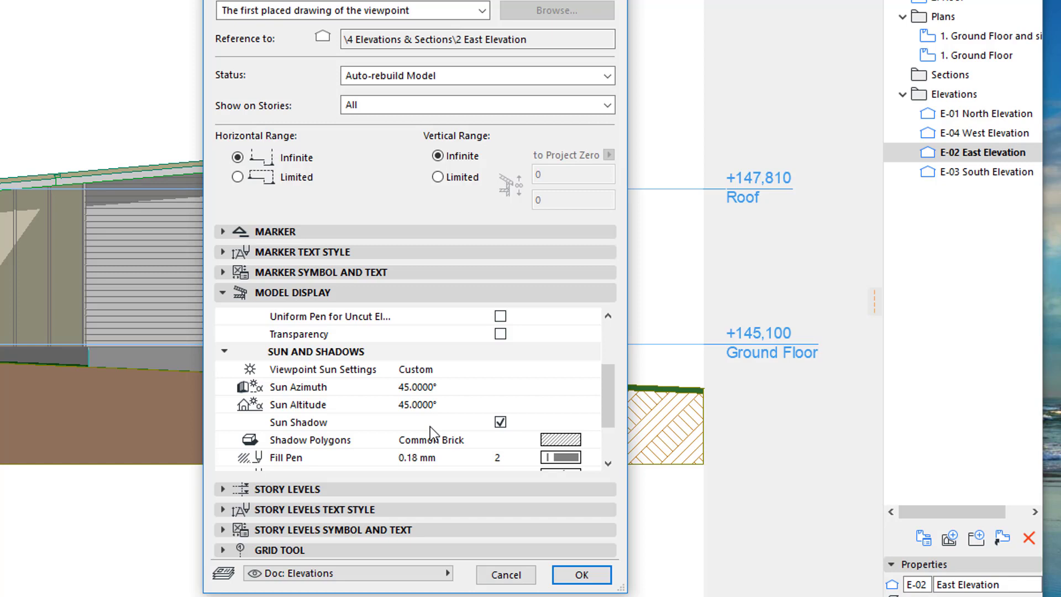
left_click(501, 422)
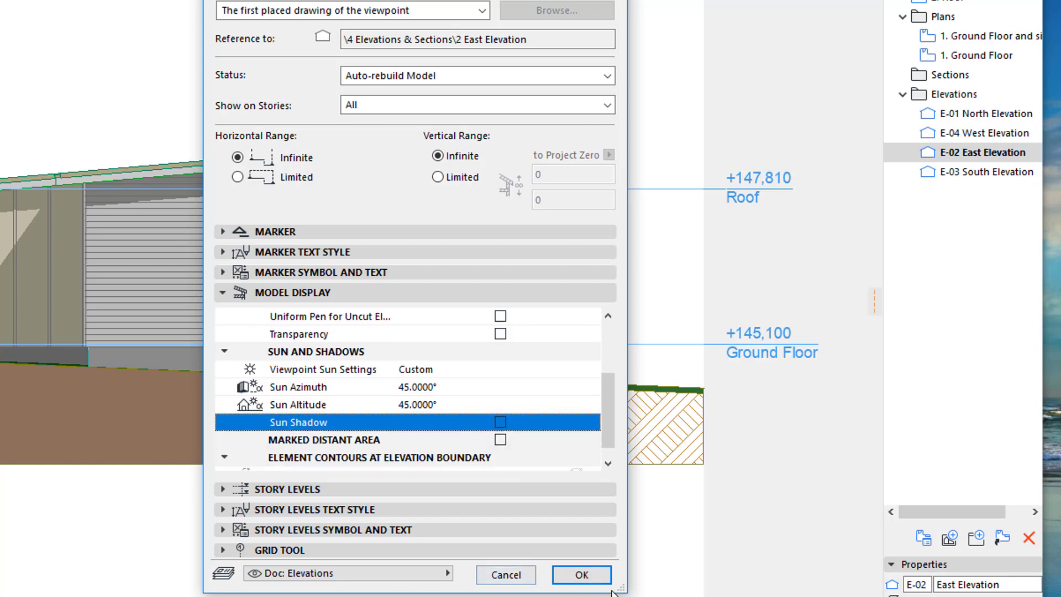
left_click(580, 574)
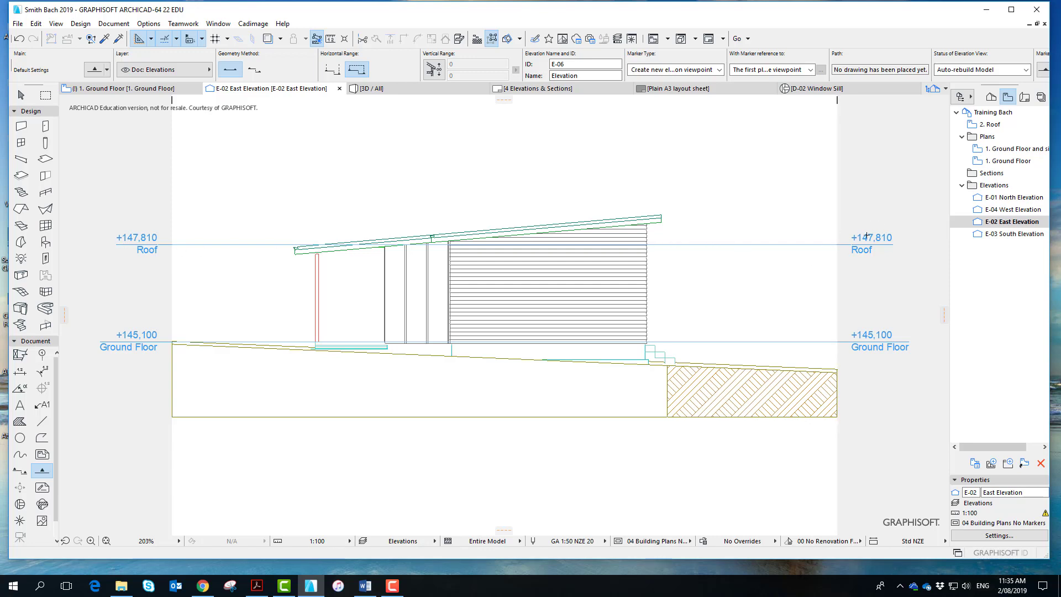
- Reopen the East Elevation's settings, turn off the story level markers on the elevation's right side and accept
right_click(1008, 223)
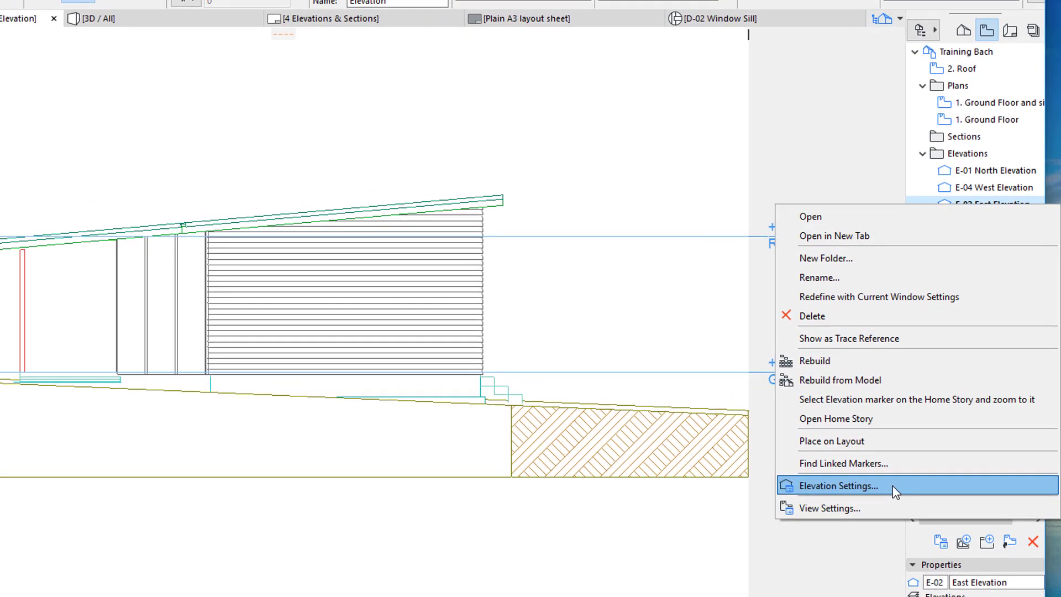
left_click(941, 423)
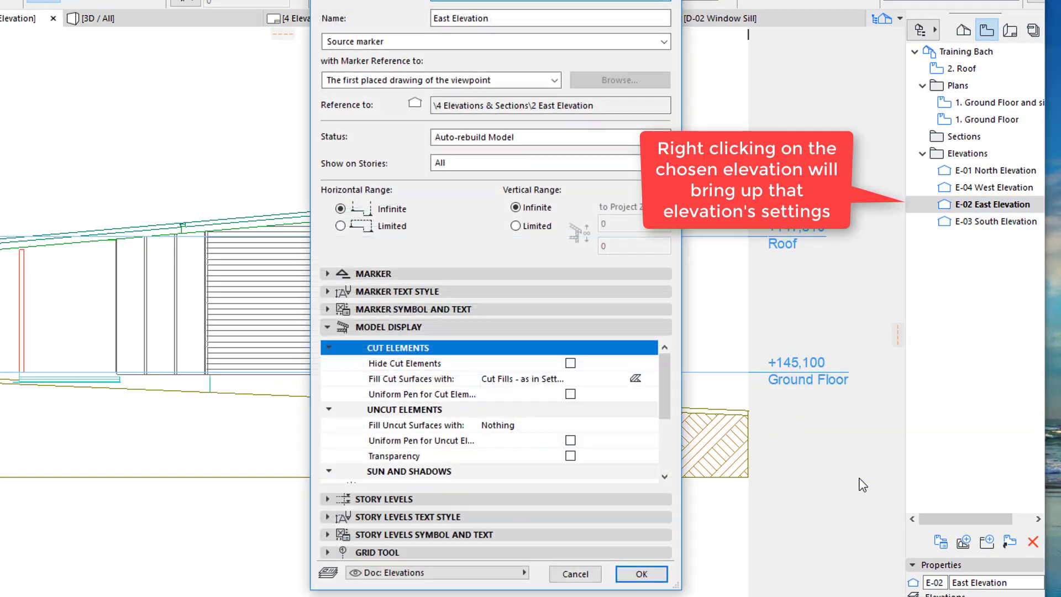
left_click(329, 499)
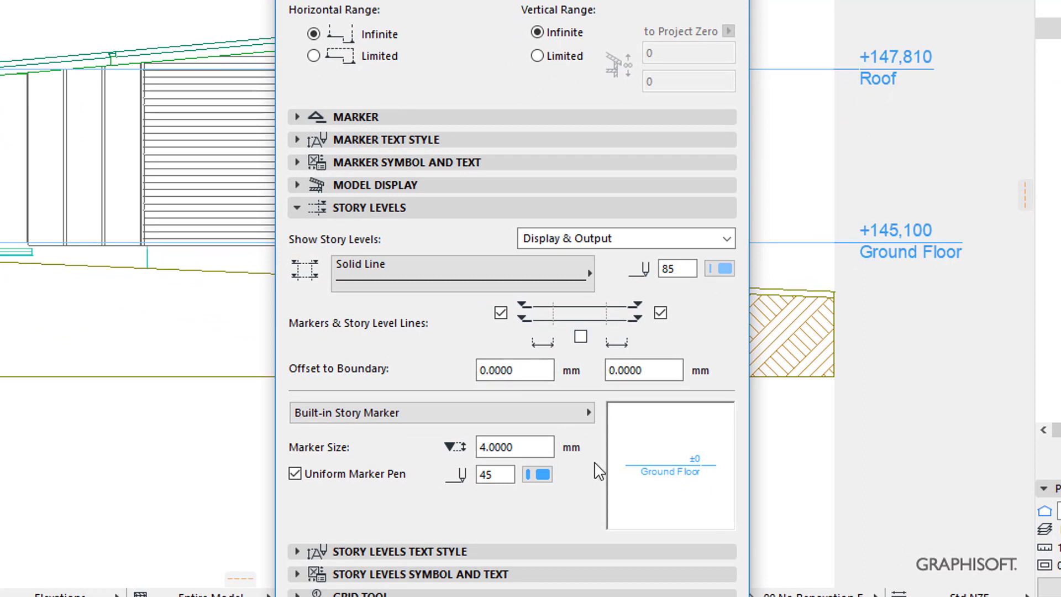
left_click(660, 313)
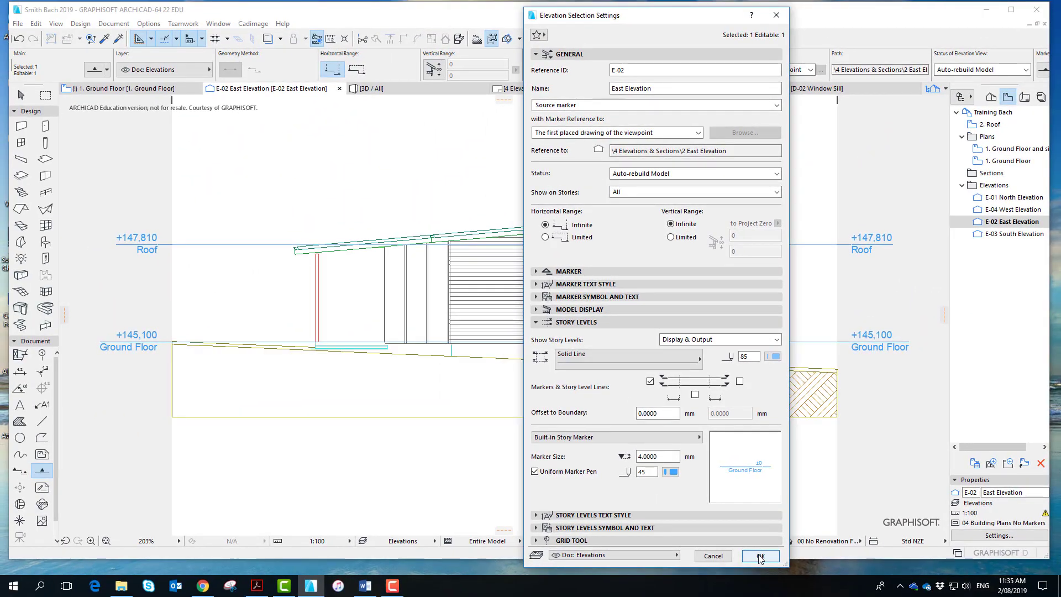
left_click(760, 557)
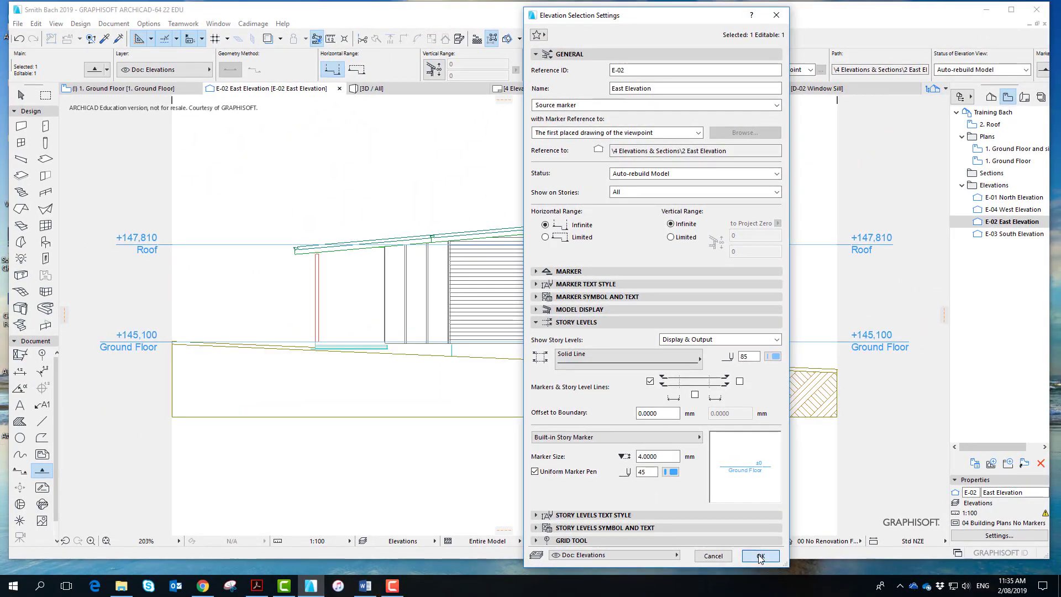